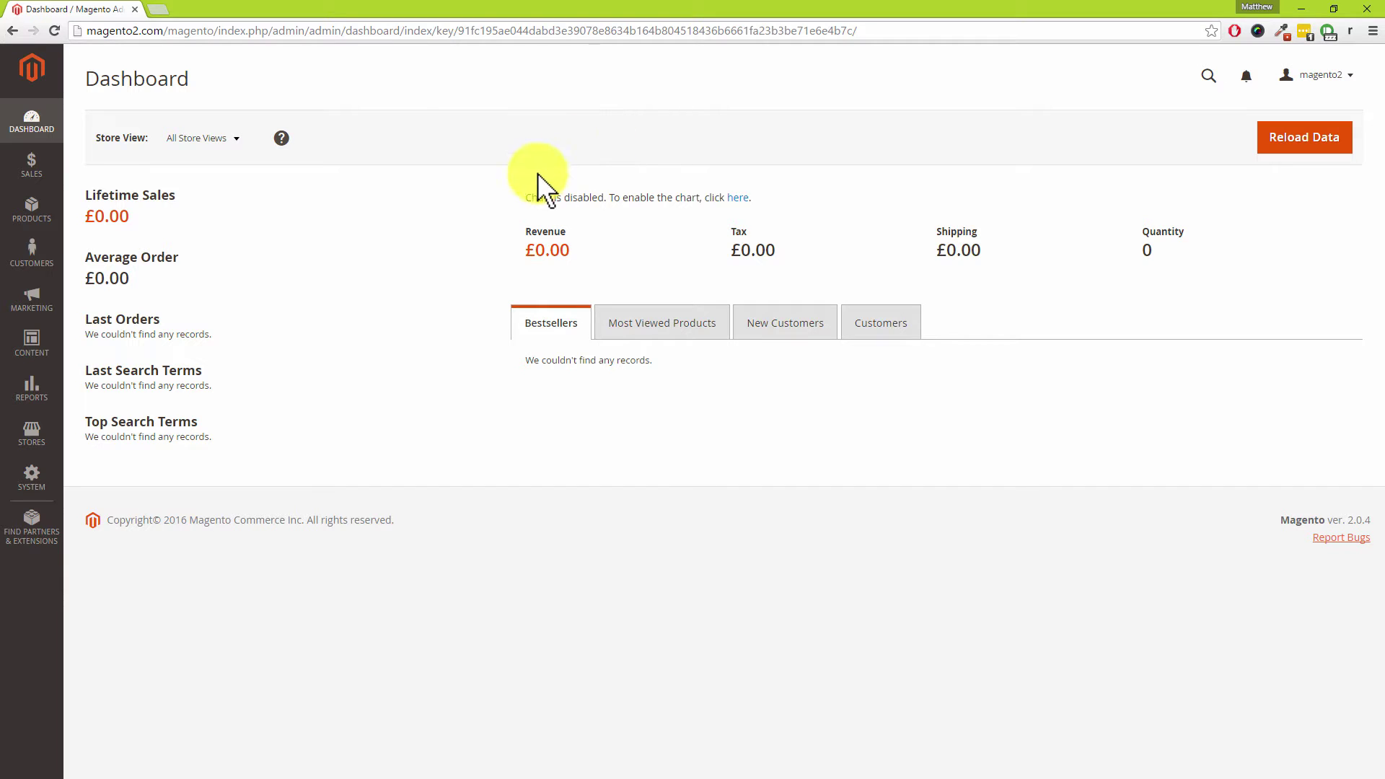
- Go to Content > Pages and start adding a new CMS page
left_click(36, 341)
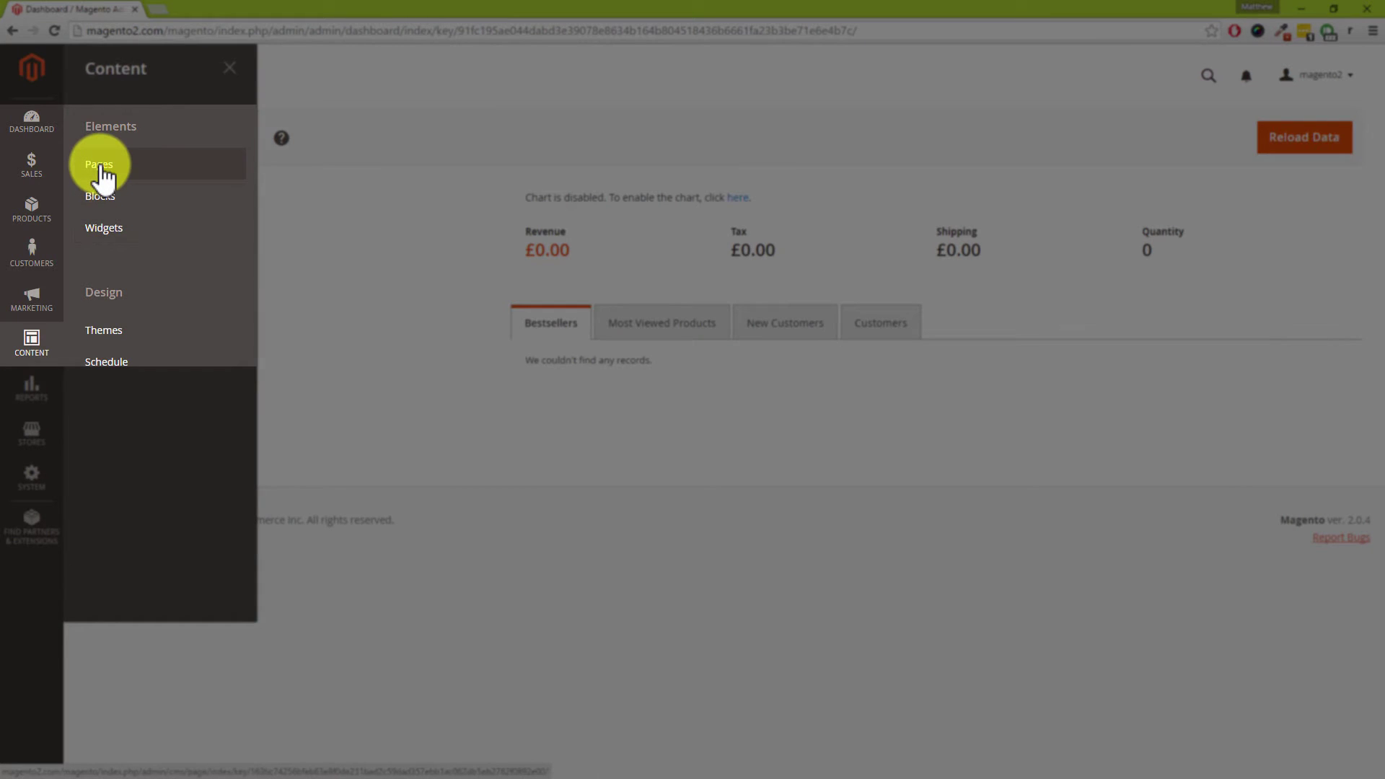
left_click(101, 167)
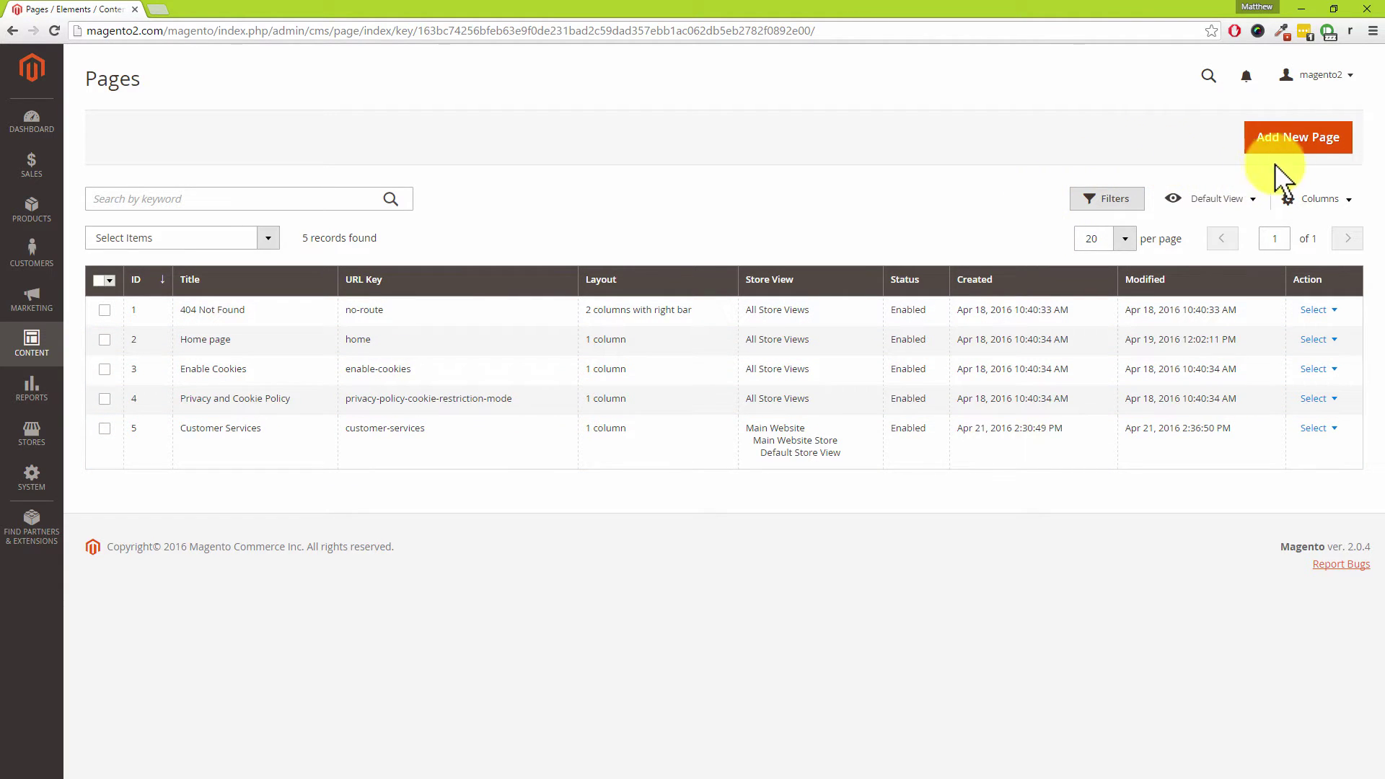
left_click(1304, 146)
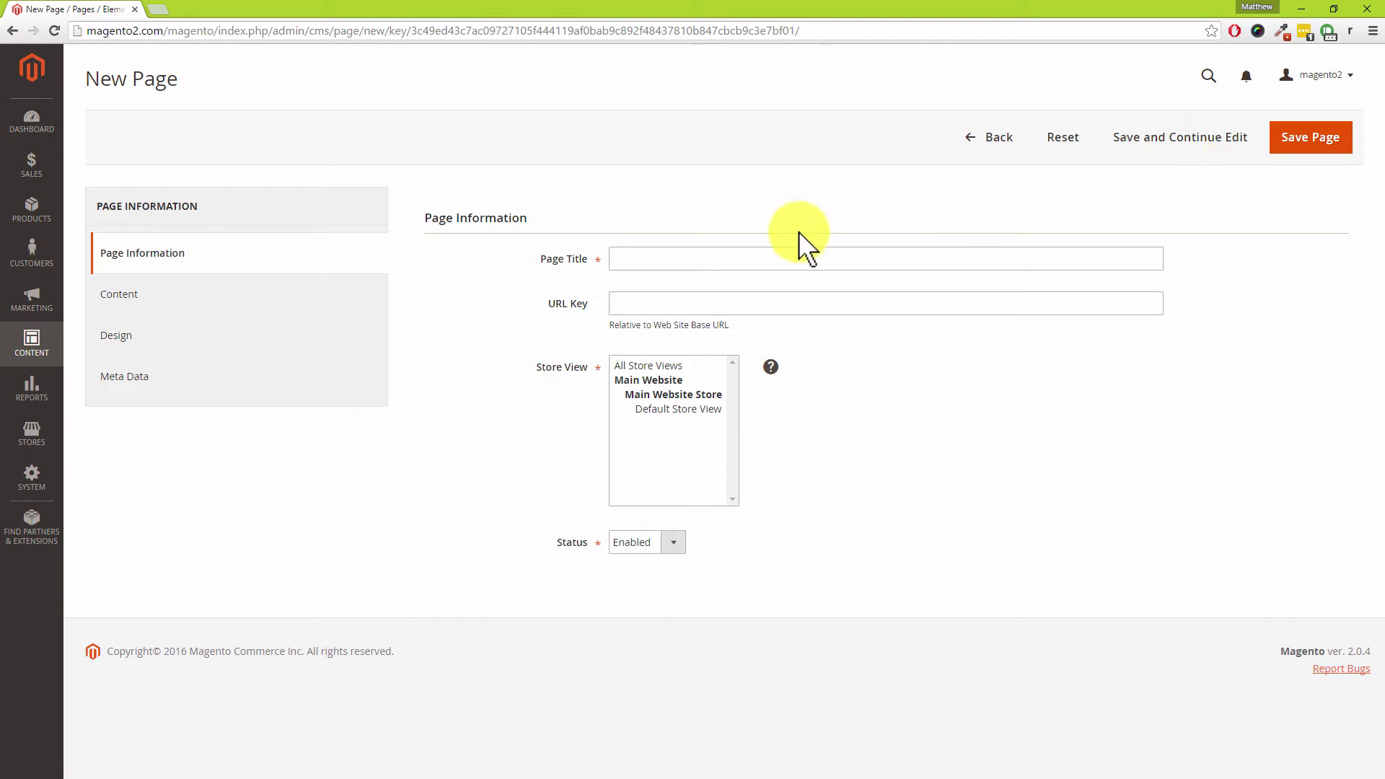
- Give the new page title 'Shipping', URL key 'shipping', and the All Store Views store view
left_click(706, 263)
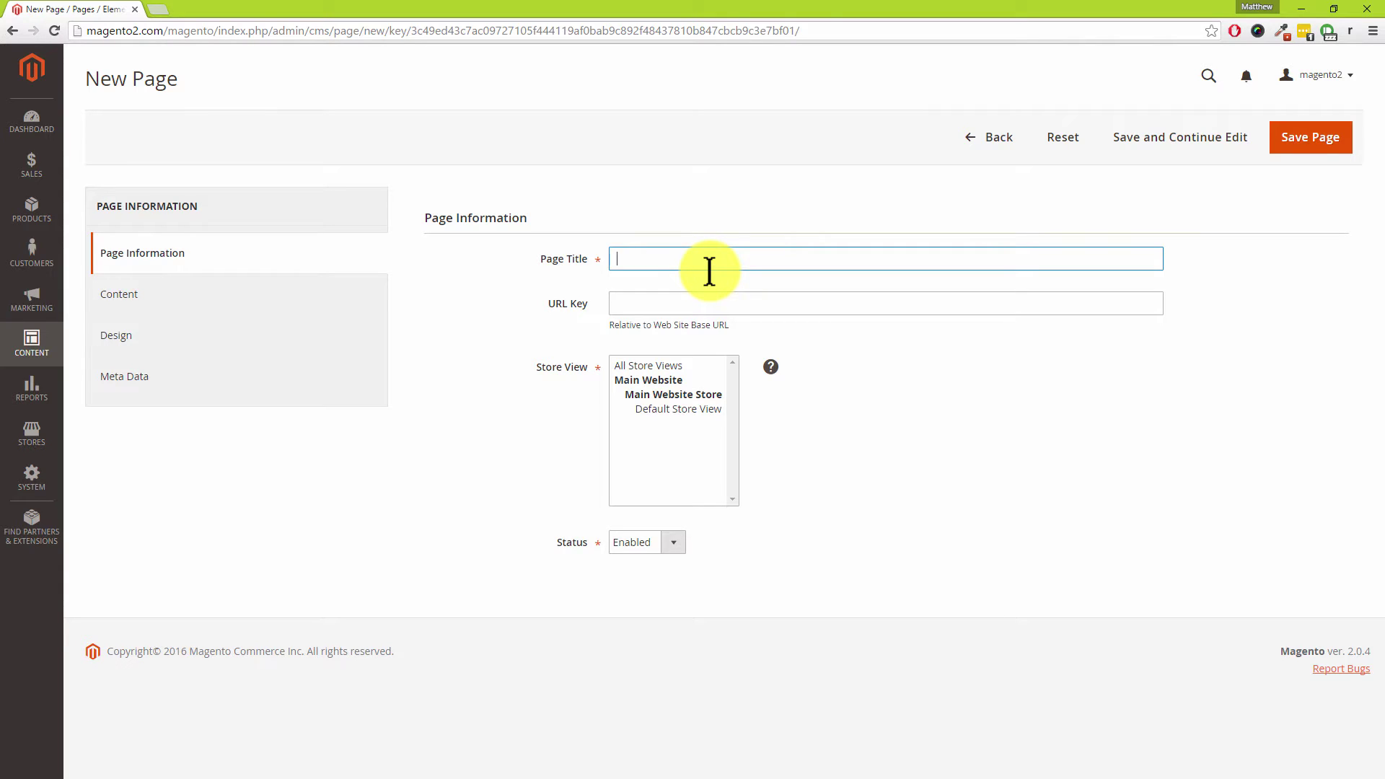
type("Shipping")
key("Tab")
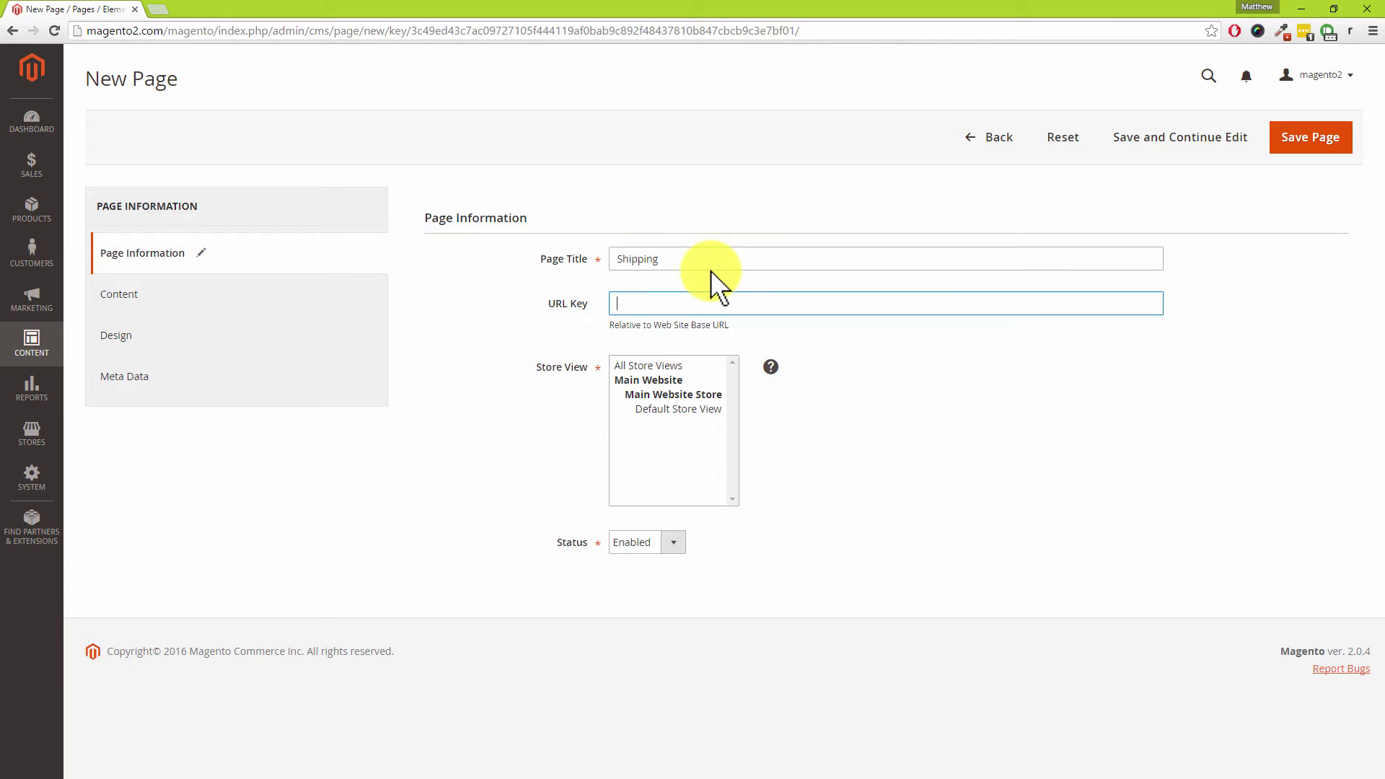
type("shipping")
left_click(649, 365)
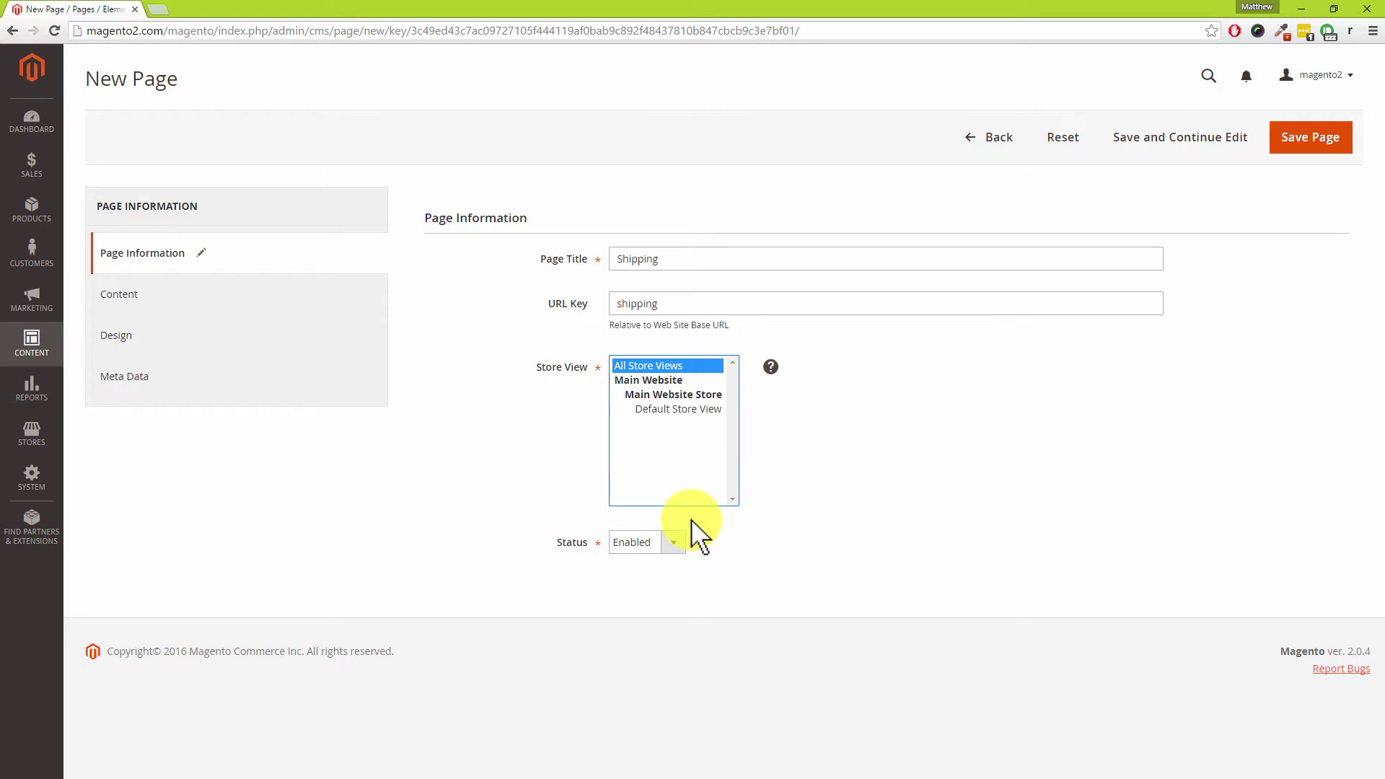
- Open the page's Content section and toggle the WYSIWYG editor off and back on
left_click(174, 302)
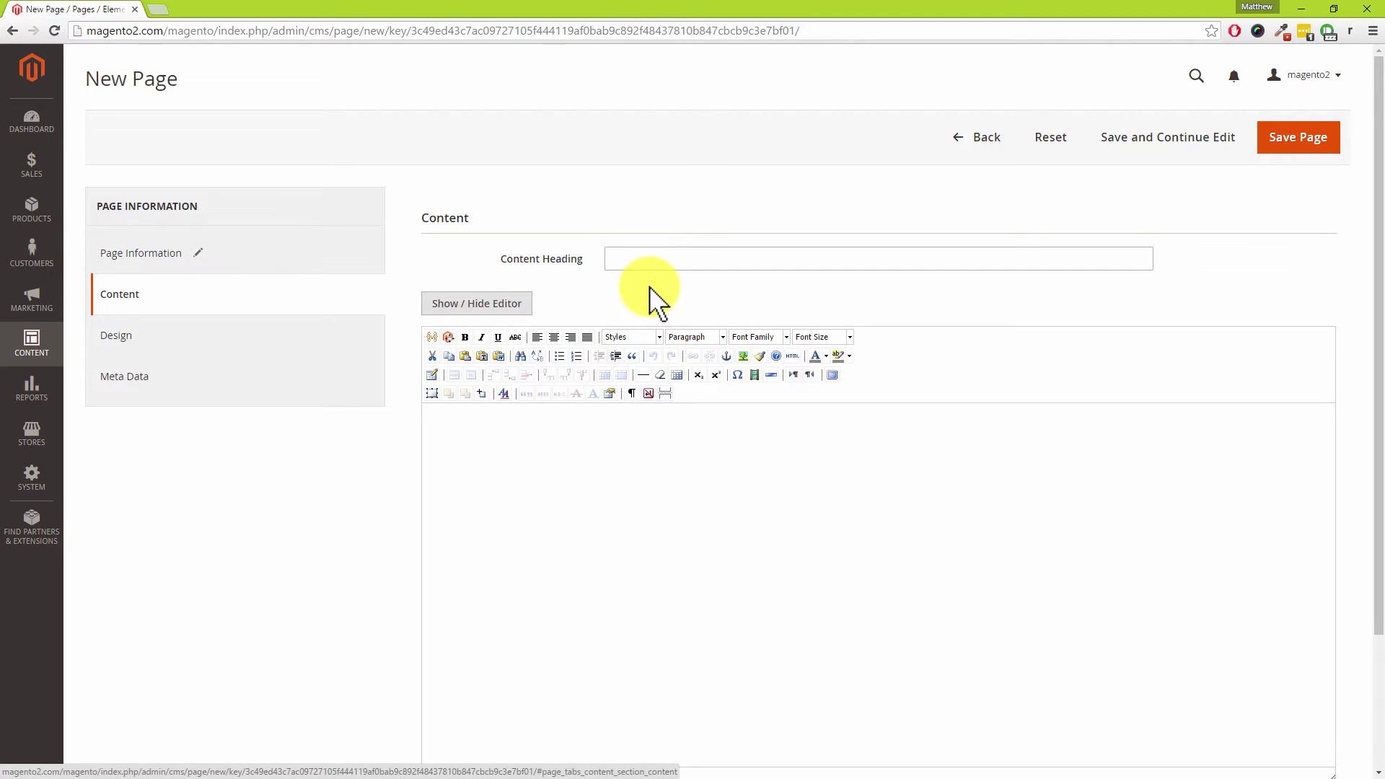
left_click(473, 416)
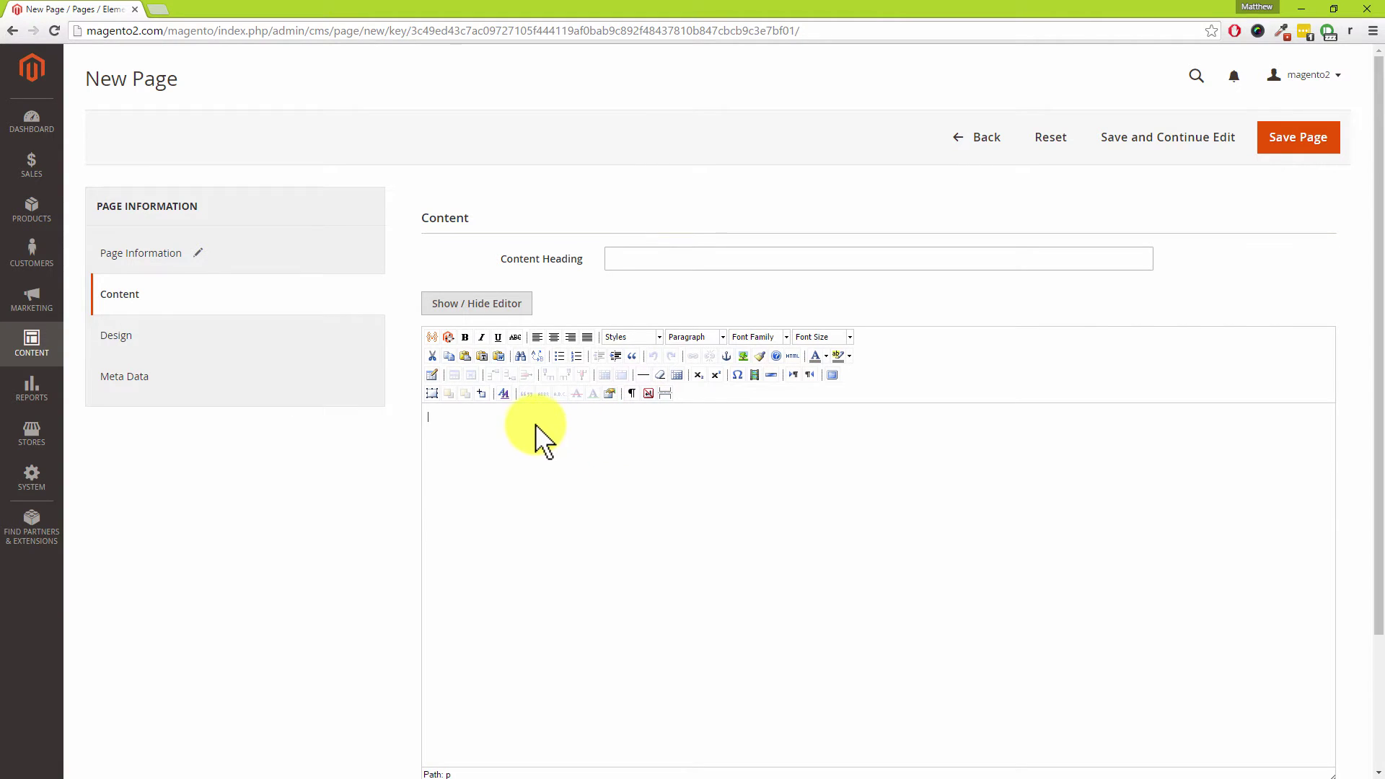
left_click(487, 321)
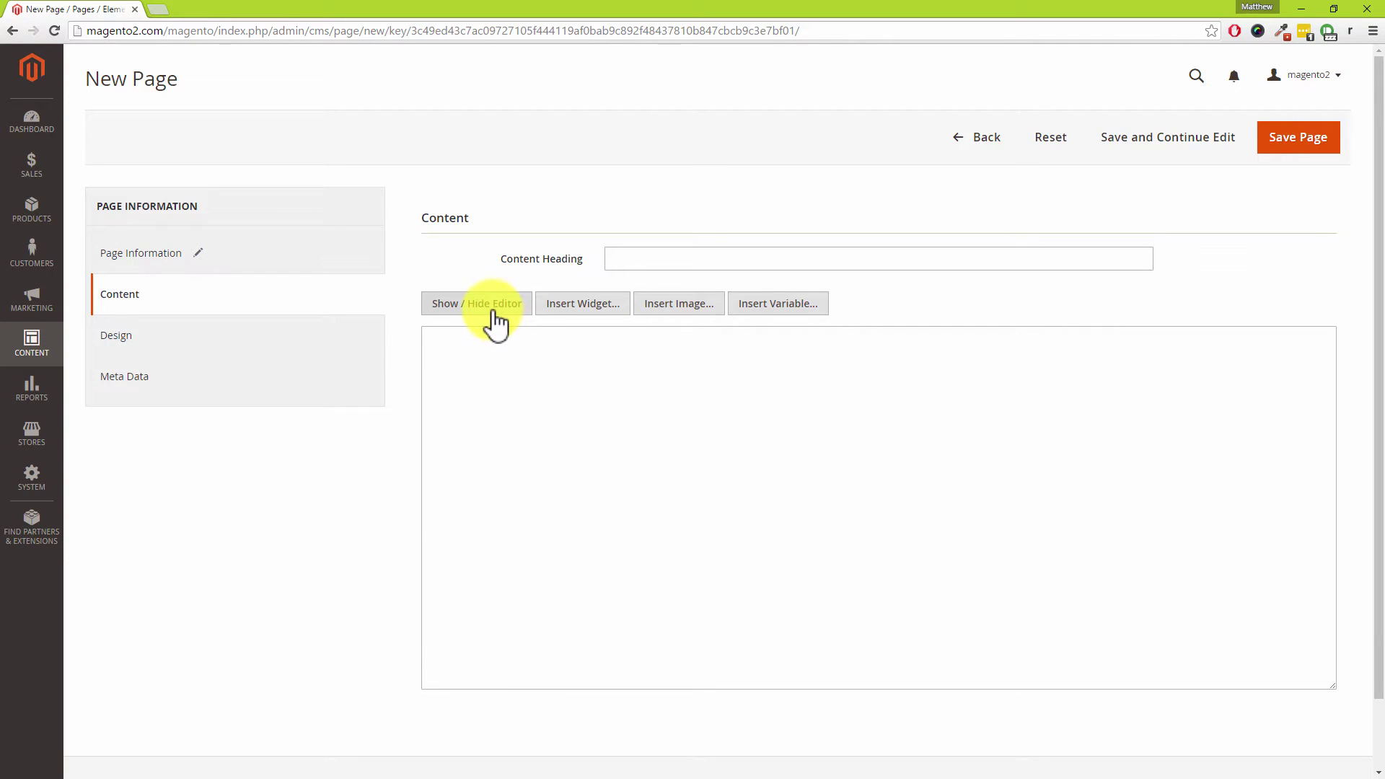
left_click(489, 316)
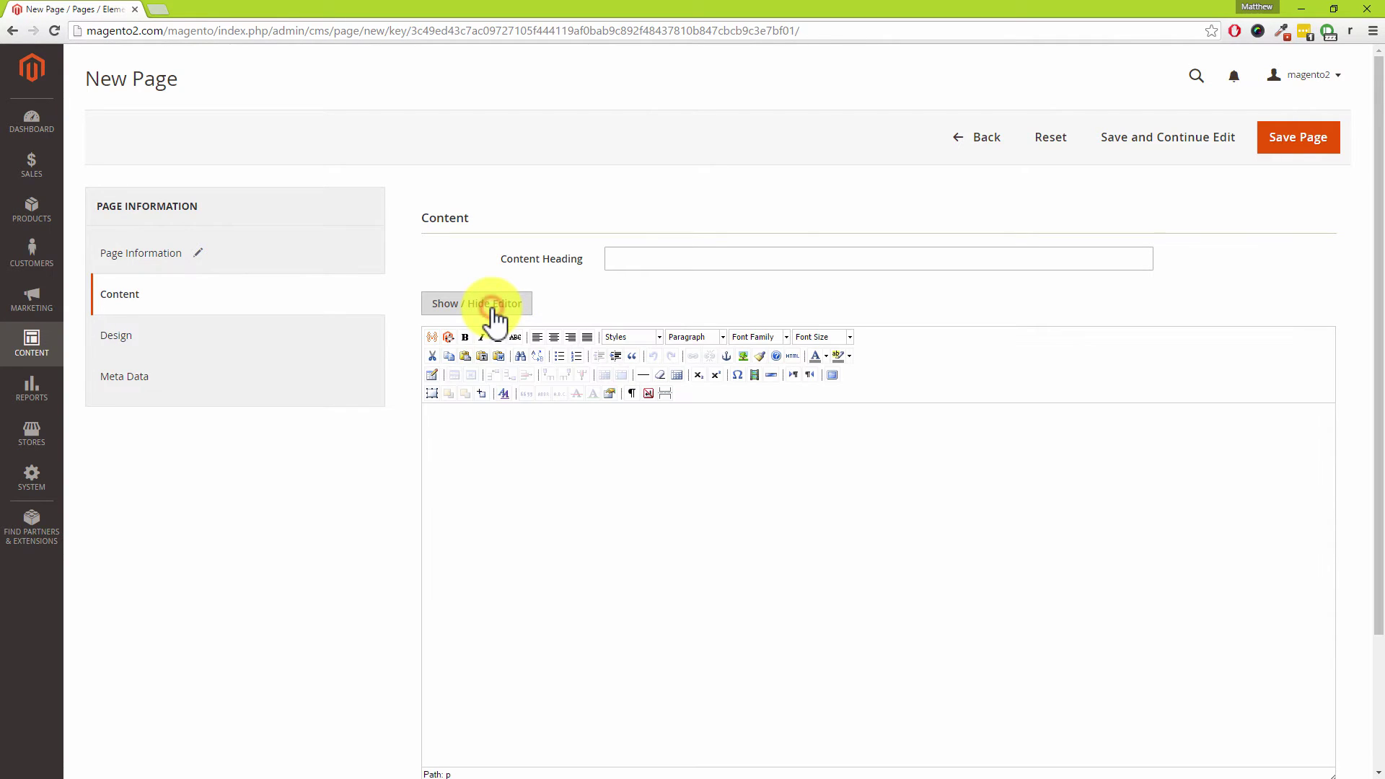
- Paste the copied delivery text, headed 'Standard UK home delivery', into the editor and review it
left_click(475, 421)
key("ctrl+v")
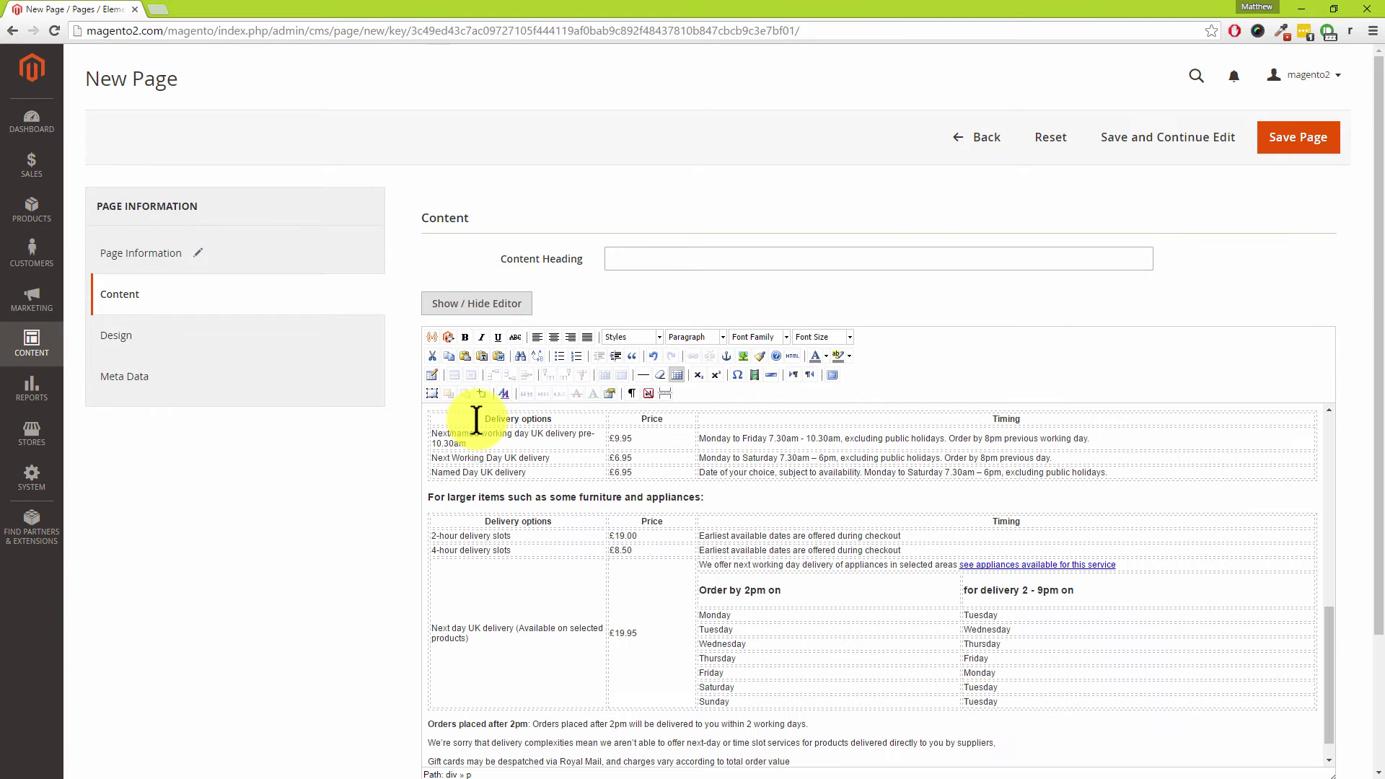
left_click_drag(1334, 633, 1310, 409)
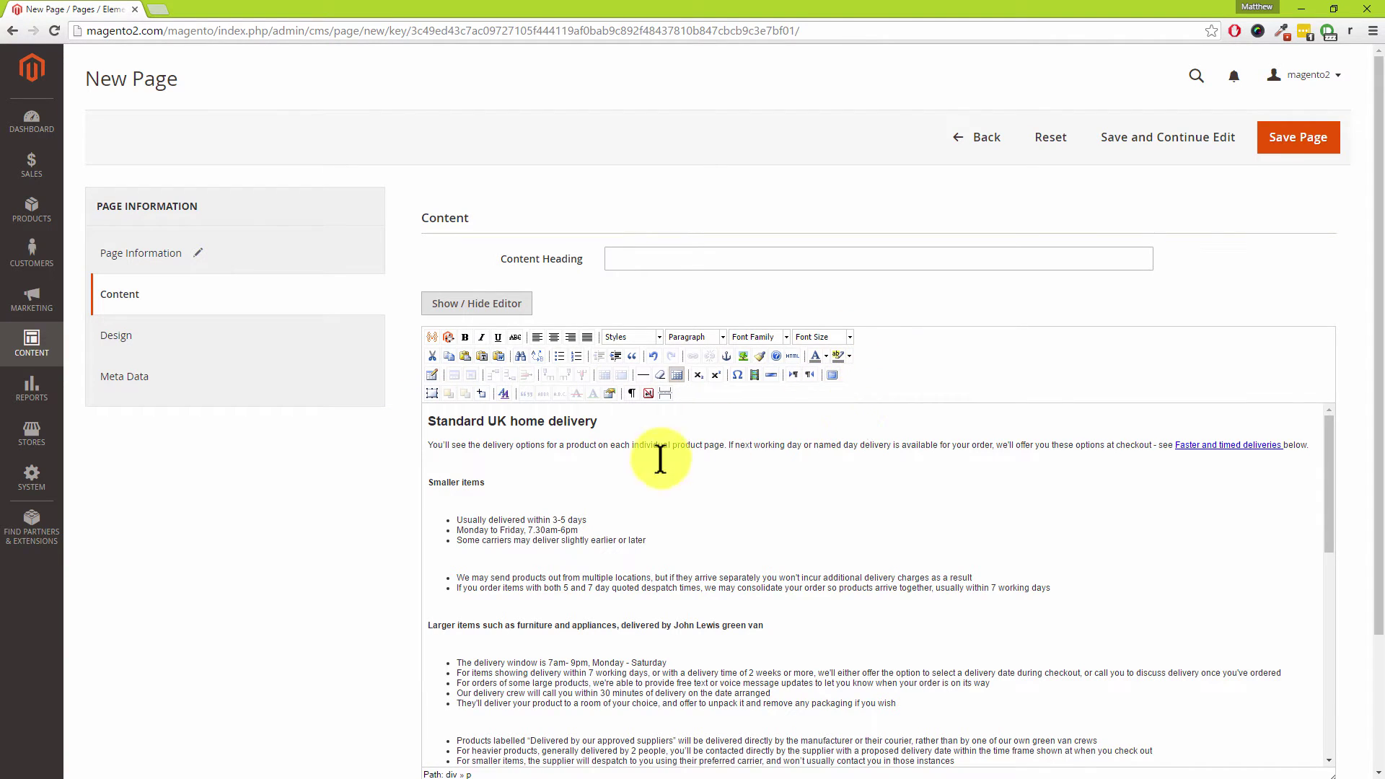
left_click(459, 463)
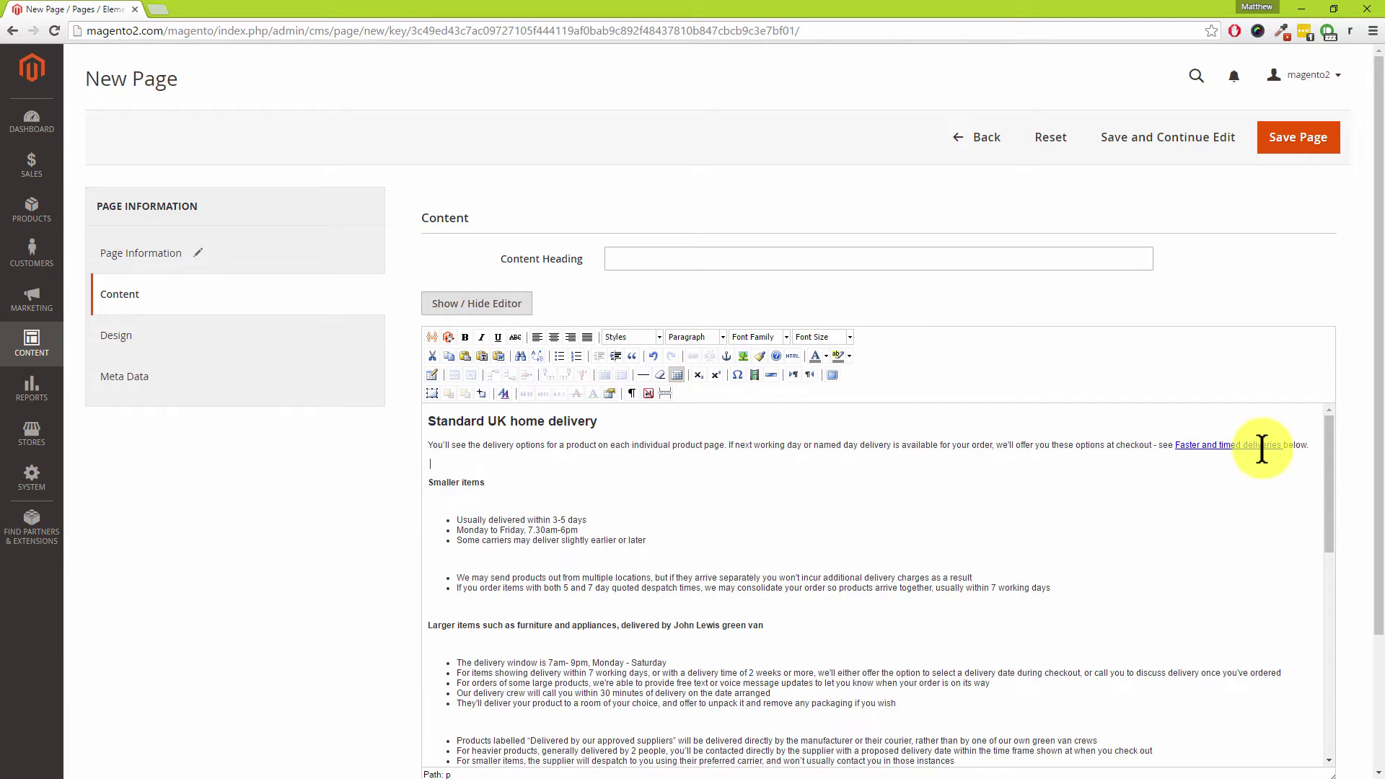
left_click_drag(1329, 436, 1346, 635)
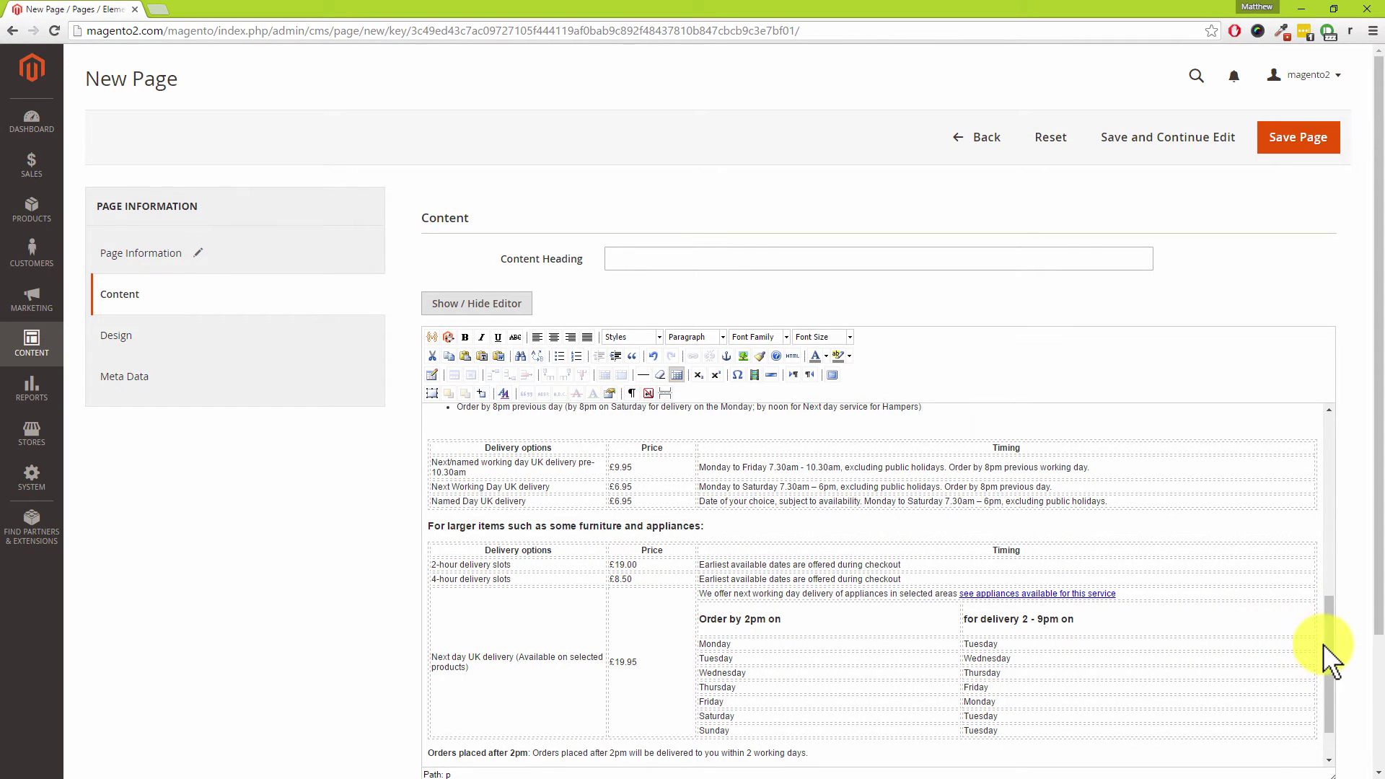
left_click_drag(1334, 659, 1344, 454)
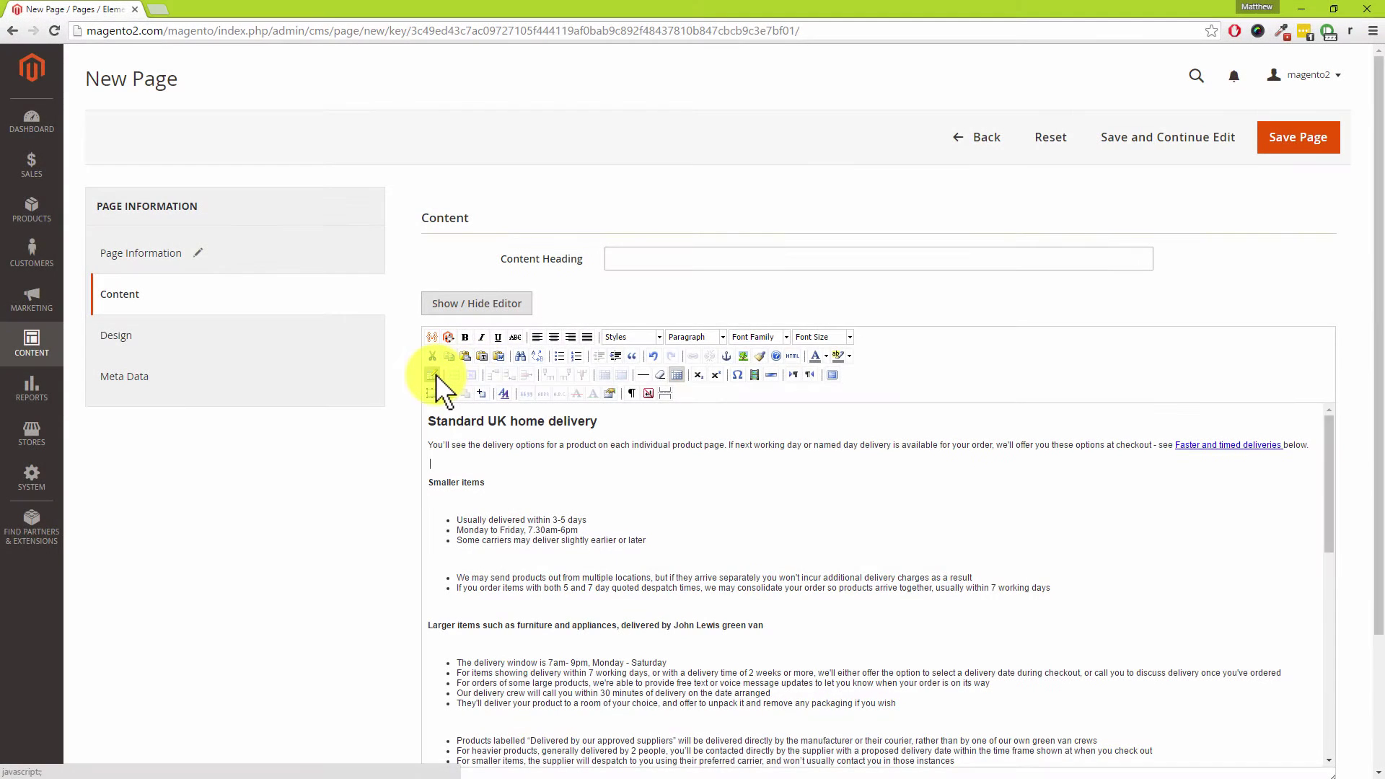
- Insert a 5-row table below the intro paragraph
left_click(434, 375)
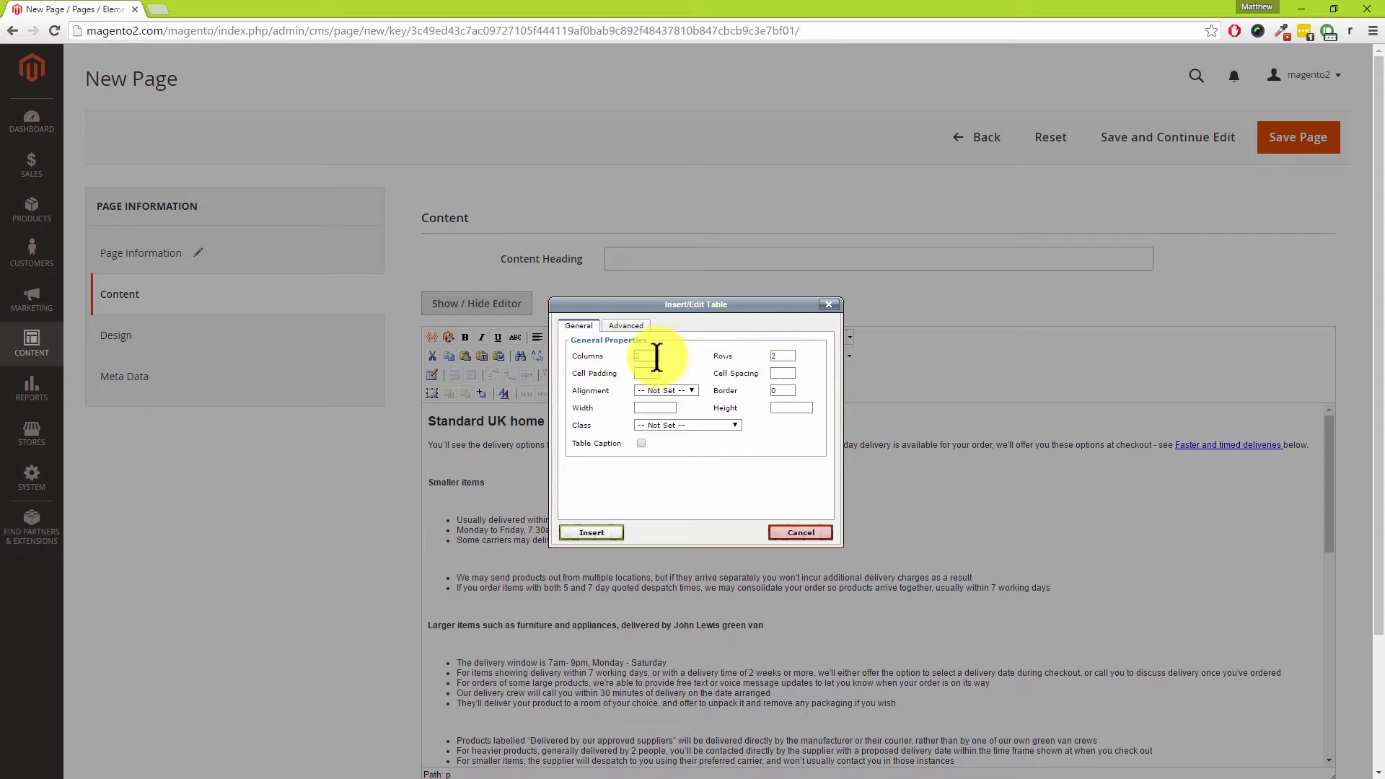
double_click(790, 355)
type("5")
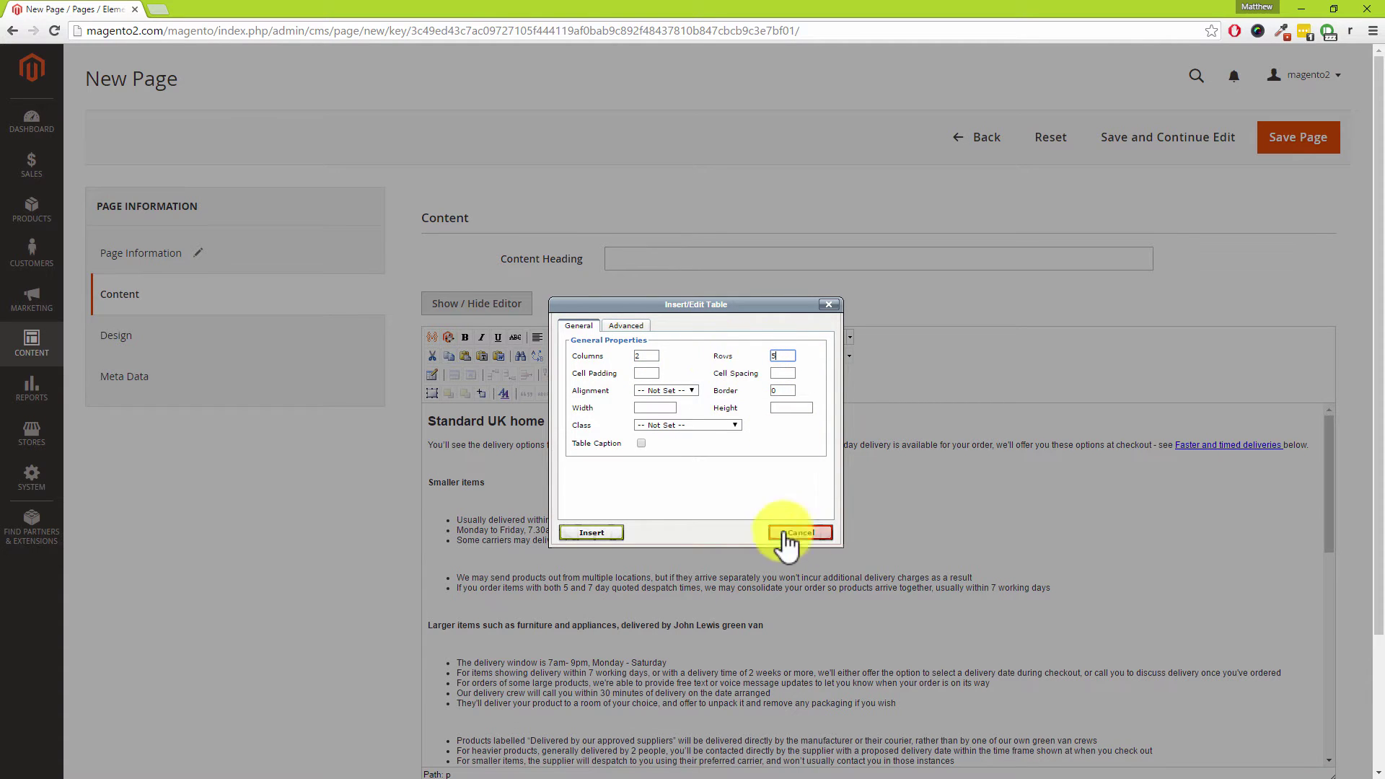
left_click(583, 533)
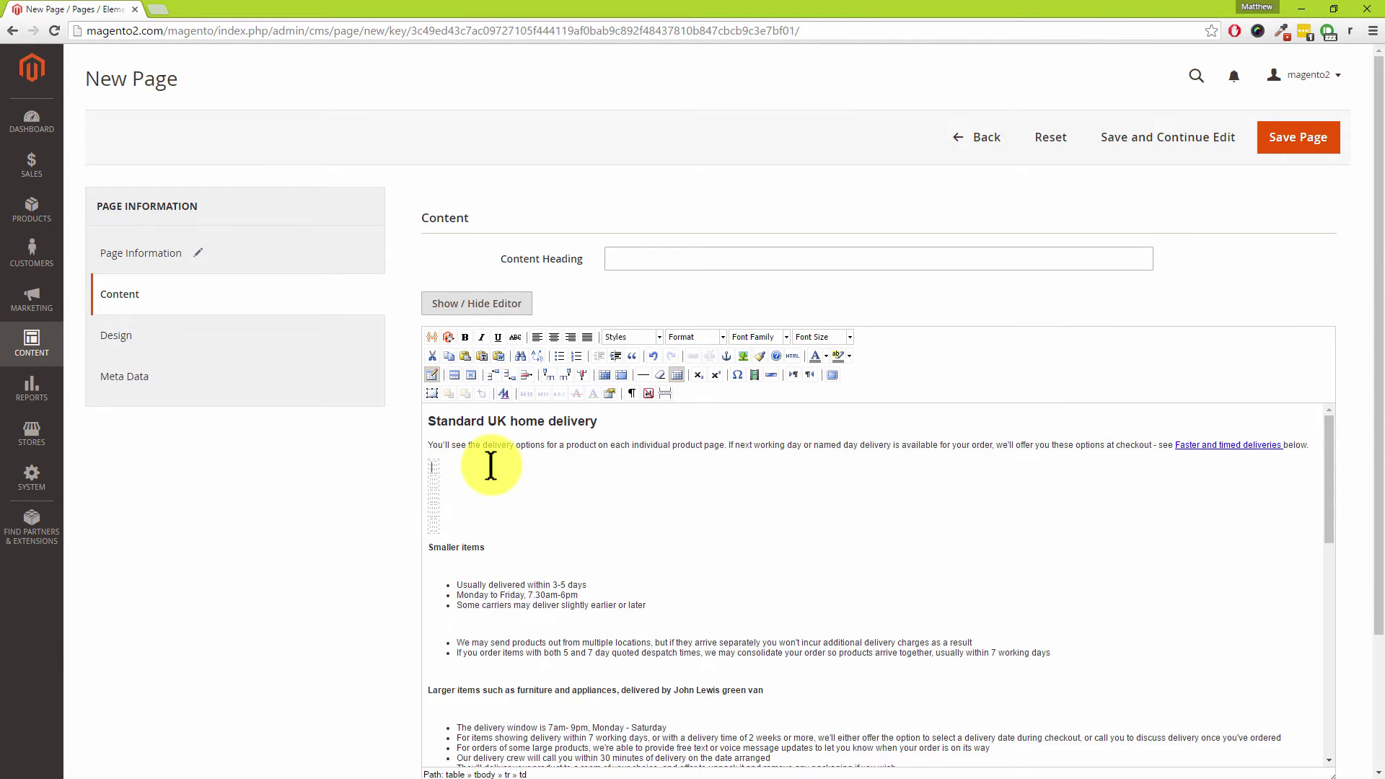
- Type 'Uk Shipping £5.99' into the table's first cell
type("Uk Shipping")
left_click(481, 467)
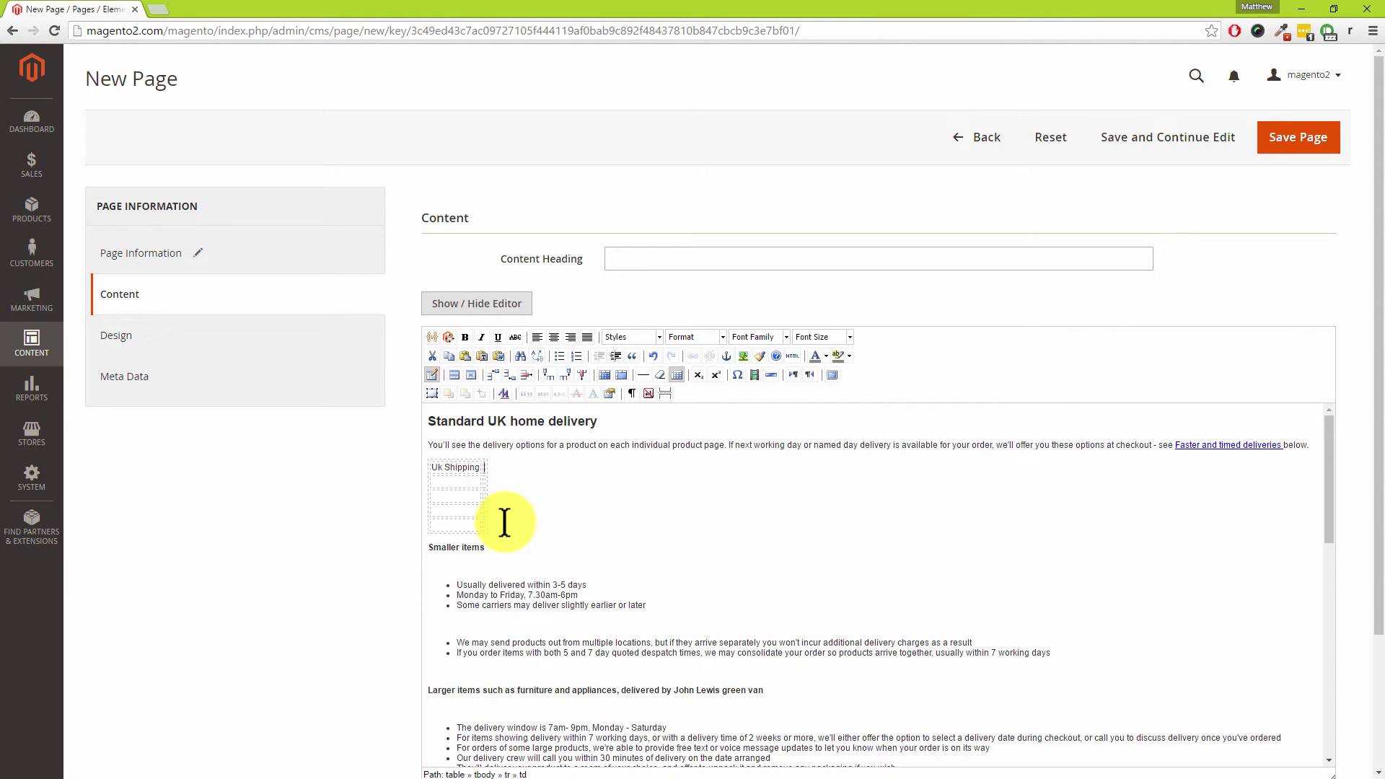
type("£")
type("5.99")
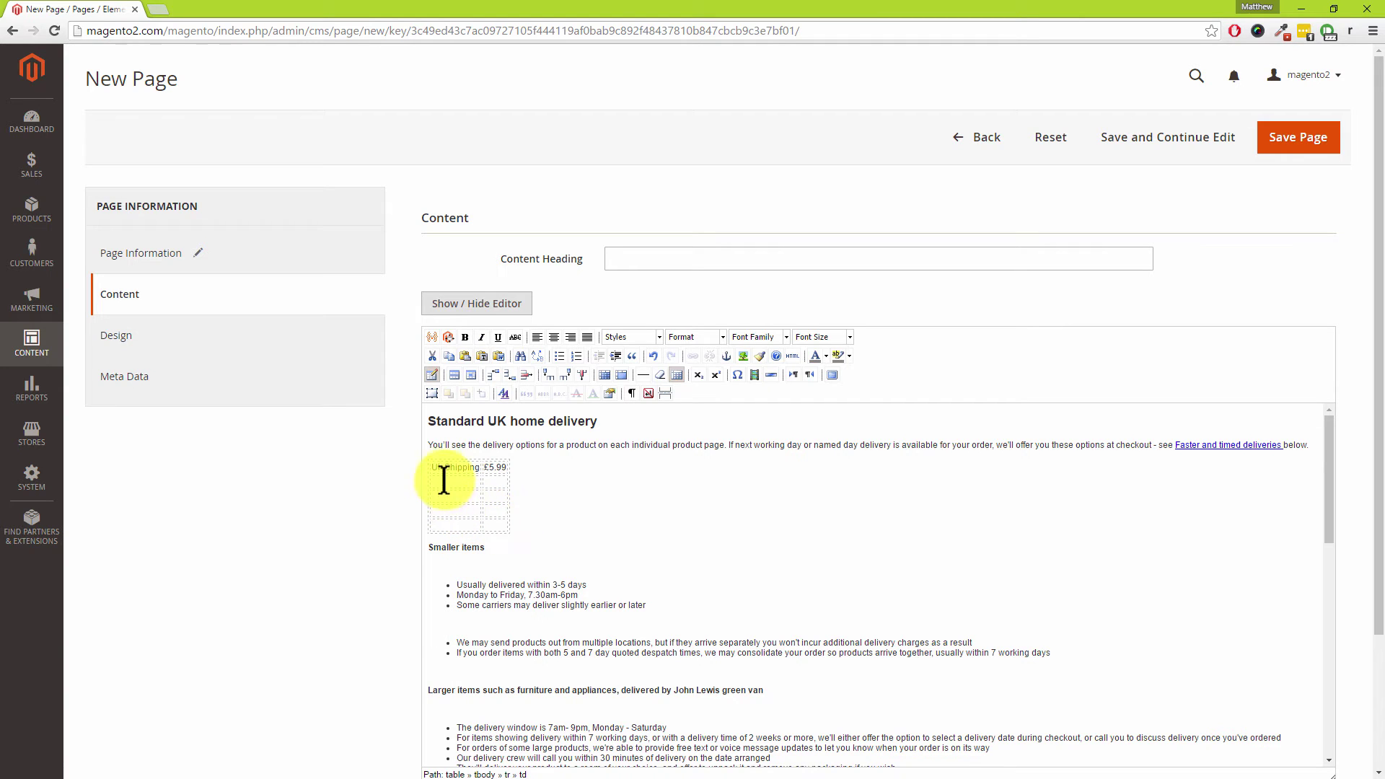
left_click(438, 465)
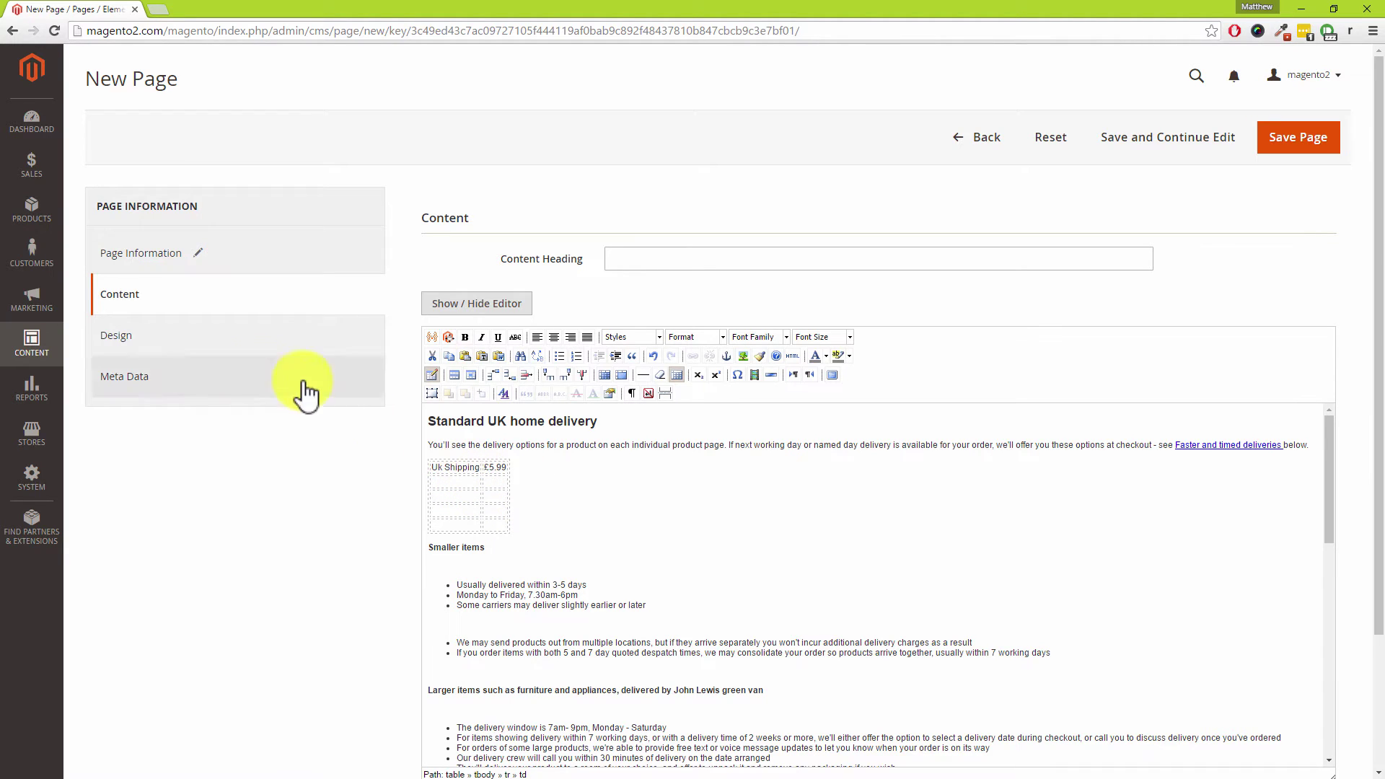
- Set the page layout to 2 columns with left bar, then open the empty Meta Data section
left_click(158, 350)
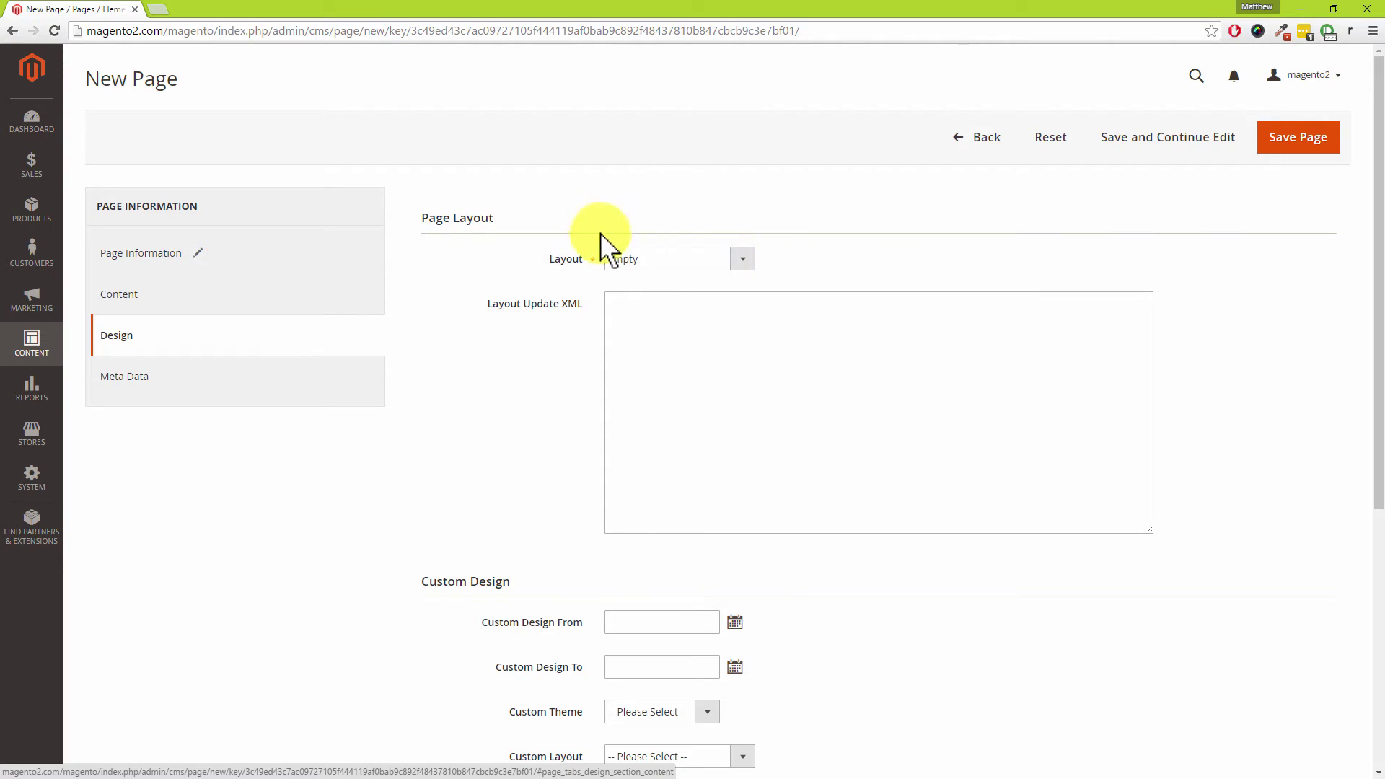
left_click(746, 265)
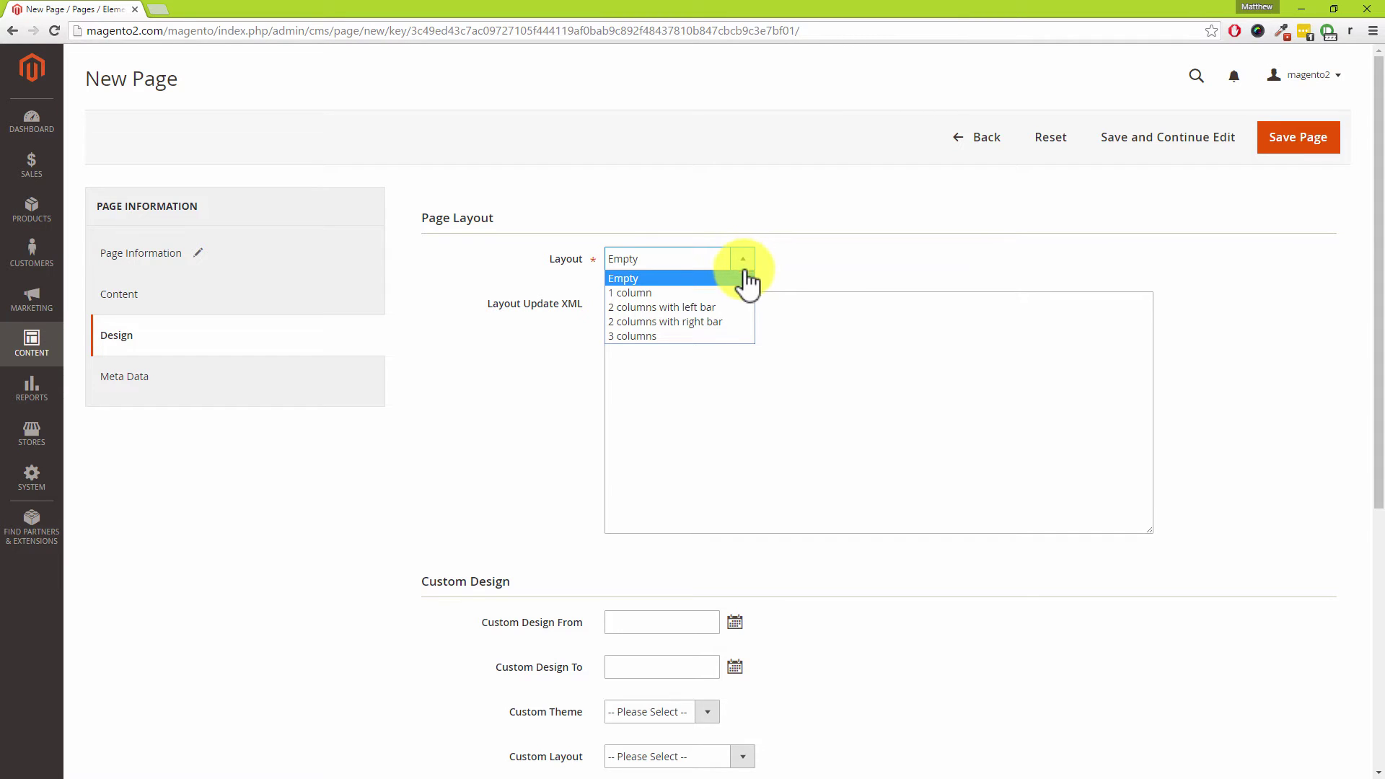
left_click(689, 306)
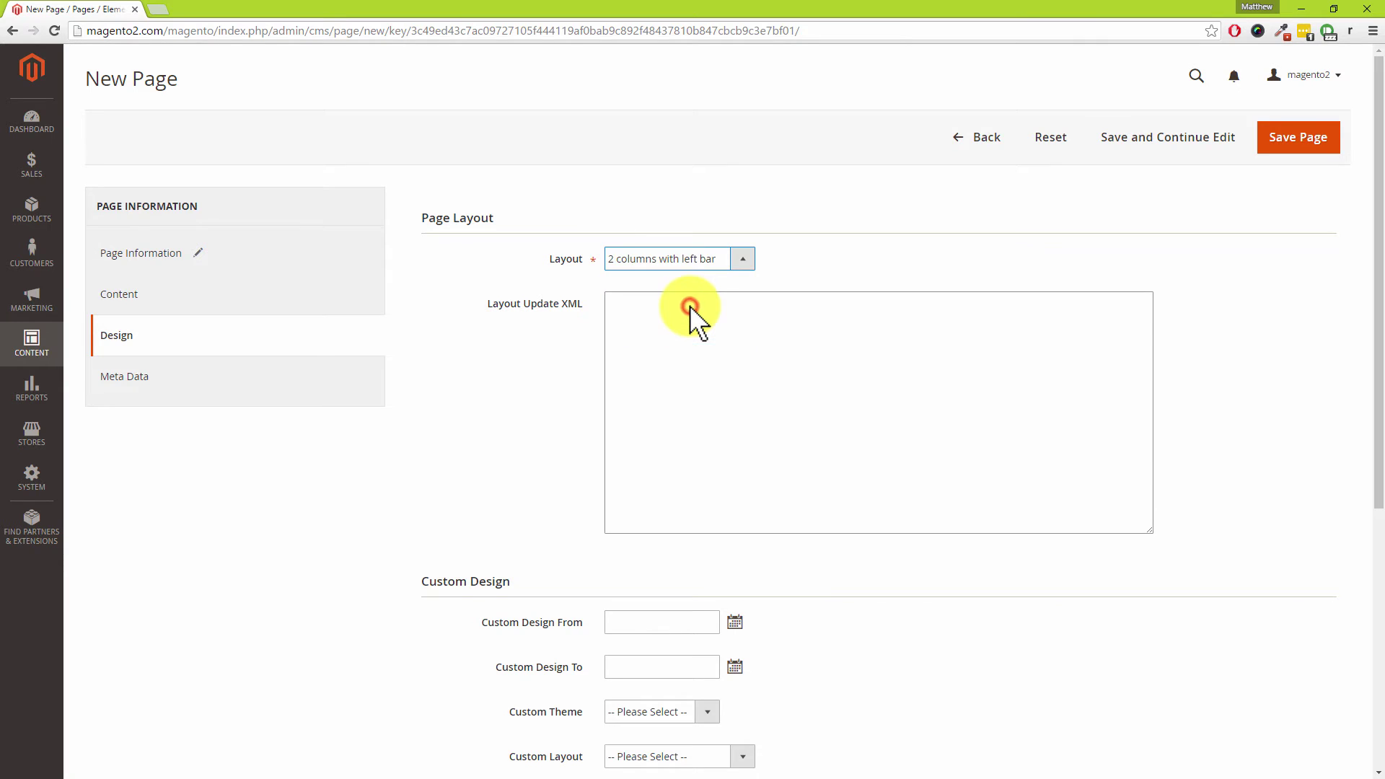
left_click_drag(1378, 225, 1378, 292)
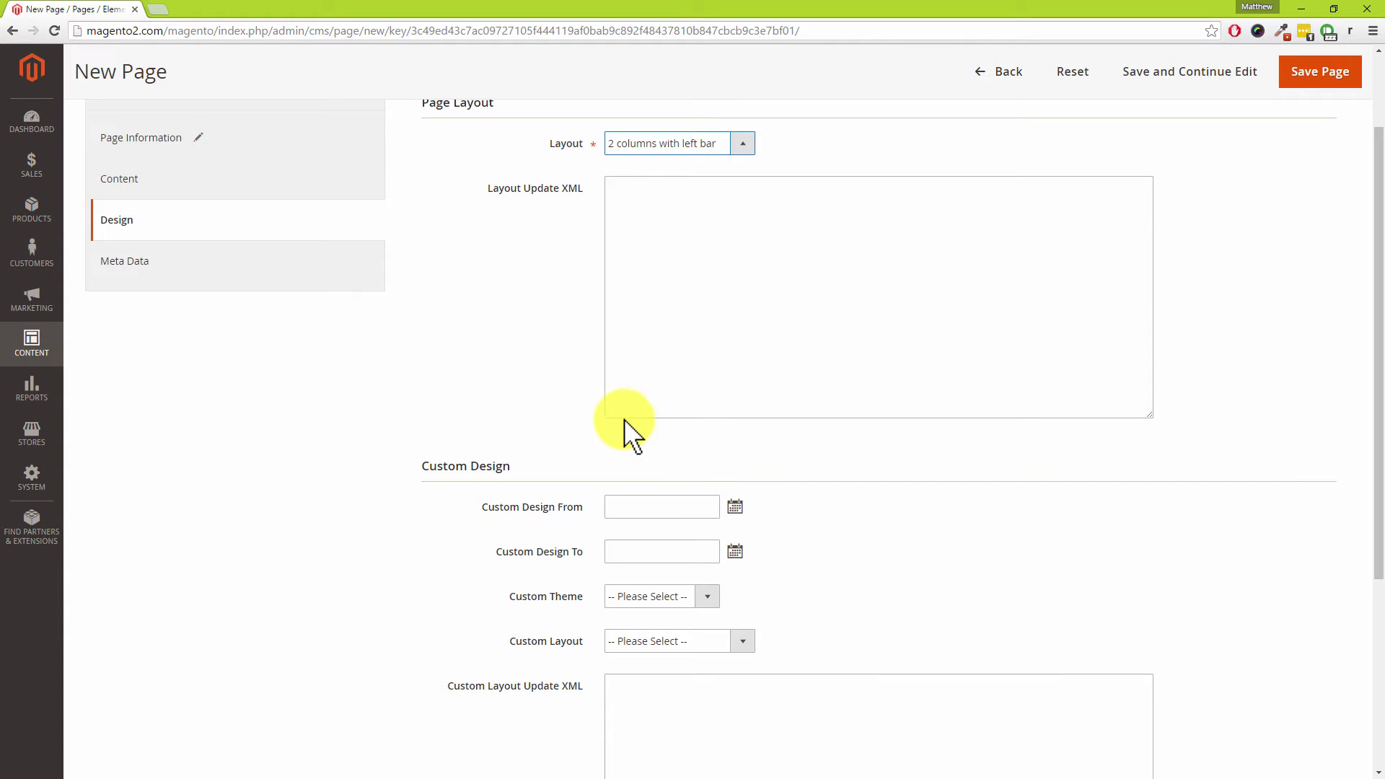
left_click(159, 270)
left_click(640, 366)
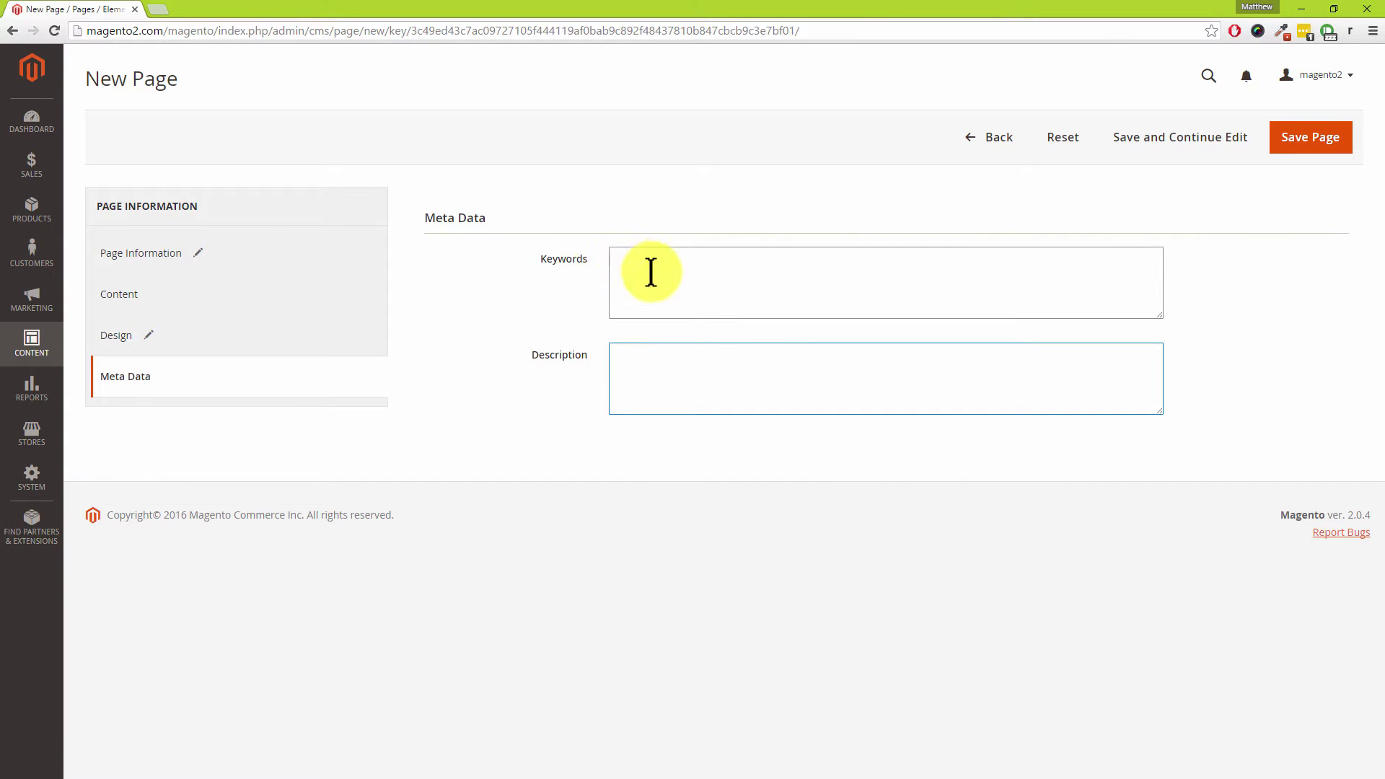
- Fill in the meta keywords and description, then save the Shipping page
left_click(644, 287)
left_click(641, 366)
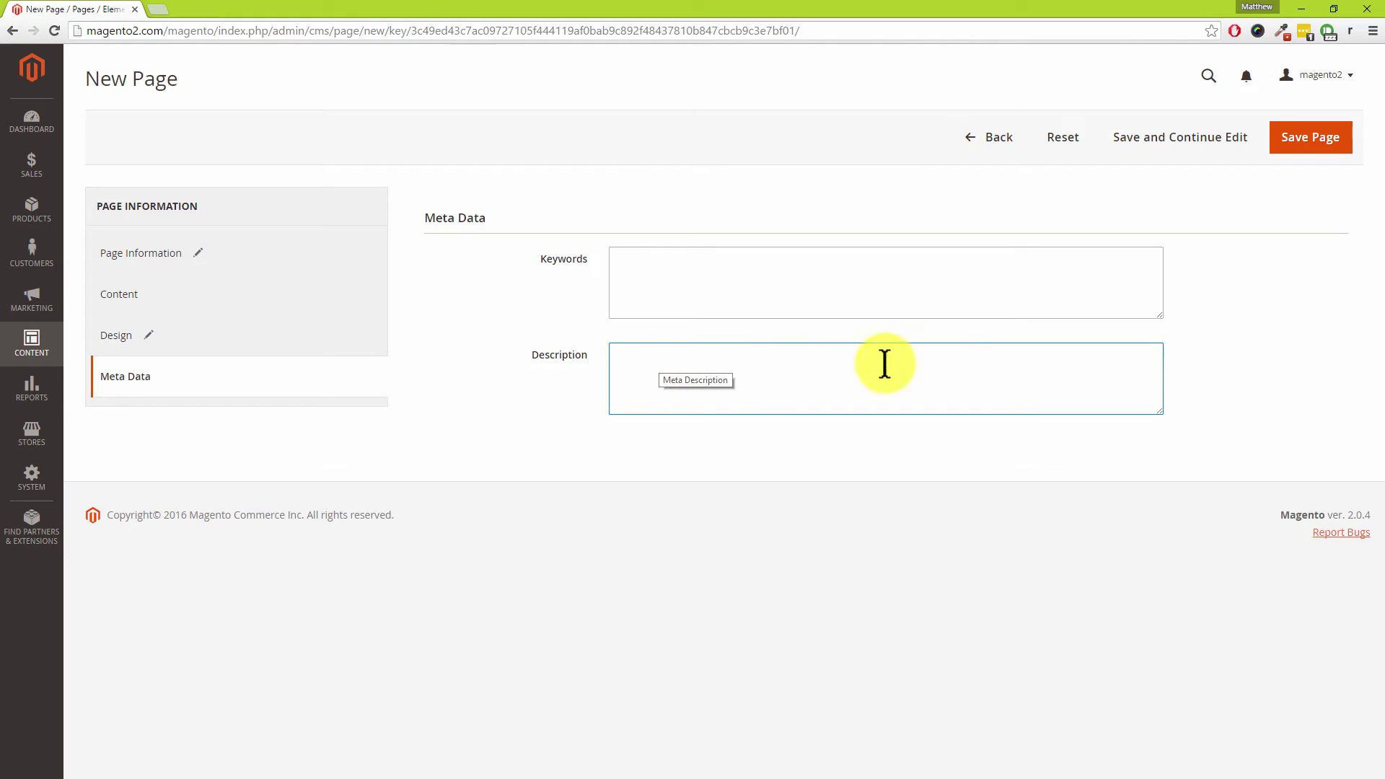
left_click(1310, 145)
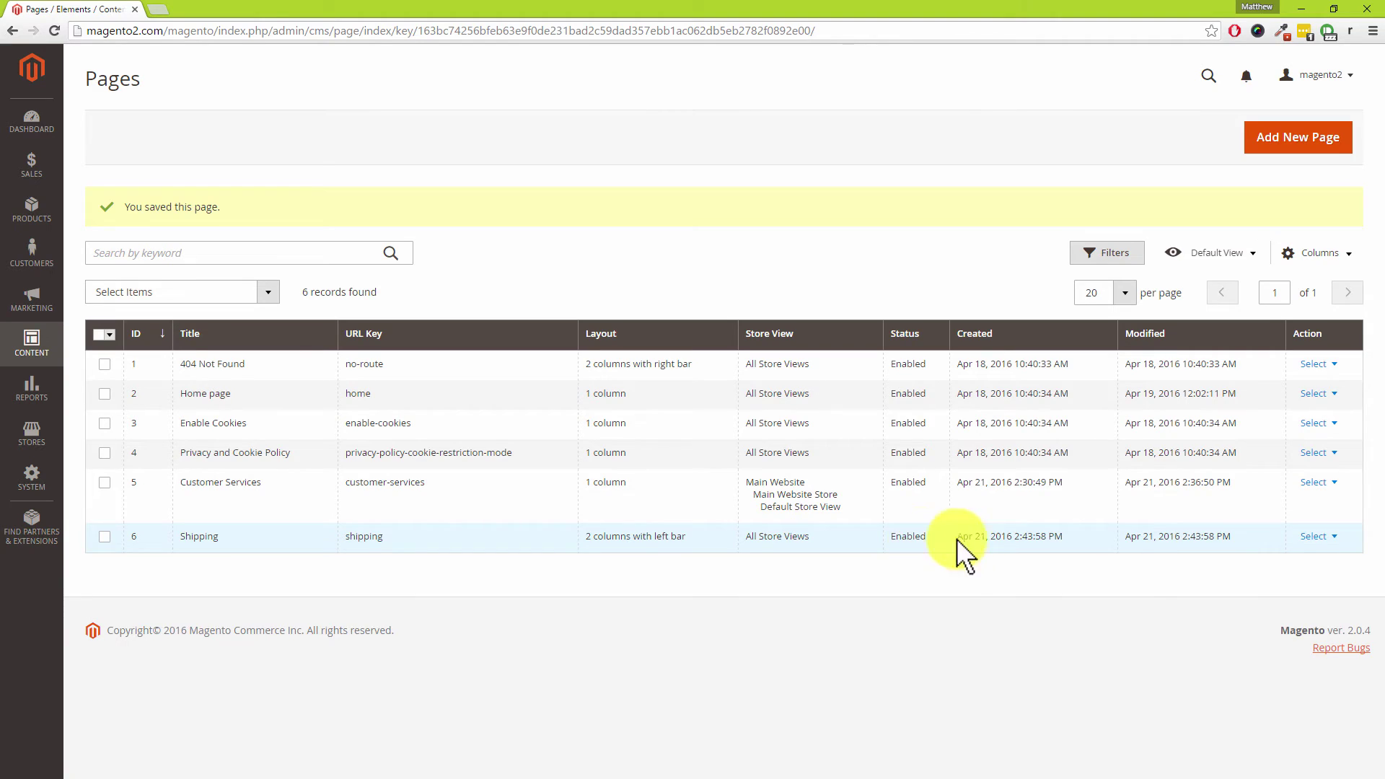
- Preview the Shipping page on the storefront, then return to the admin Pages grid
left_click(1327, 537)
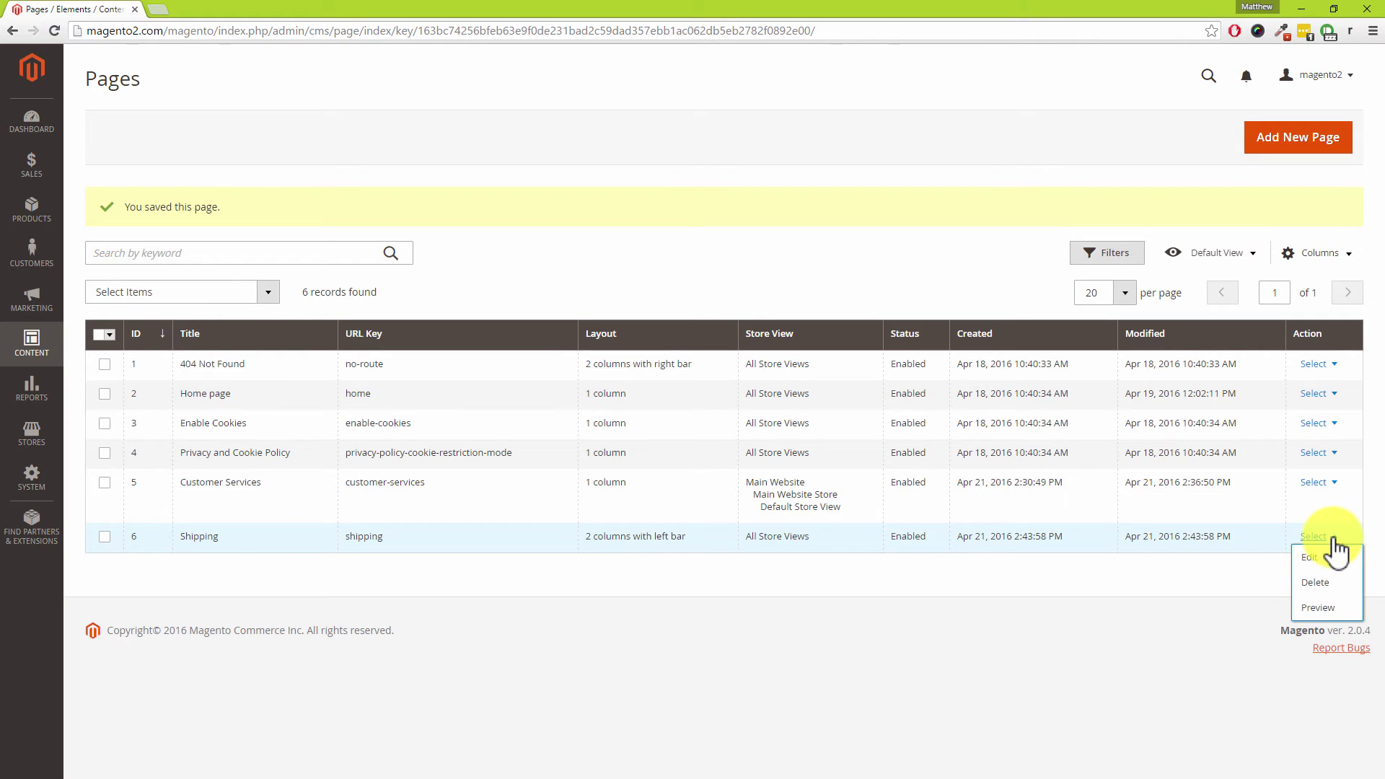
left_click(1318, 608)
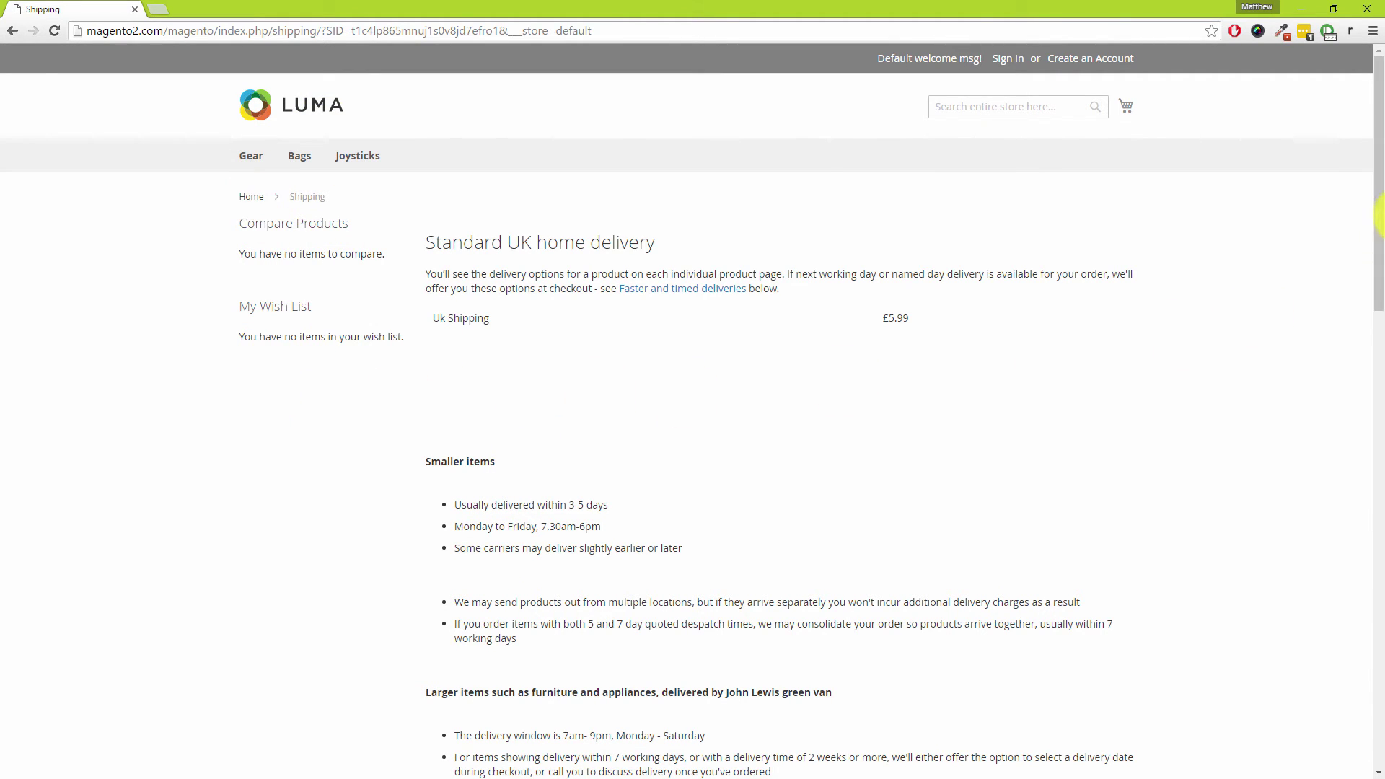
left_click_drag(1377, 200, 1354, 161)
mouse_move(1378, 206)
left_mouse_down()
mouse_move(1378, 457)
mouse_move(1371, 199)
left_mouse_up()
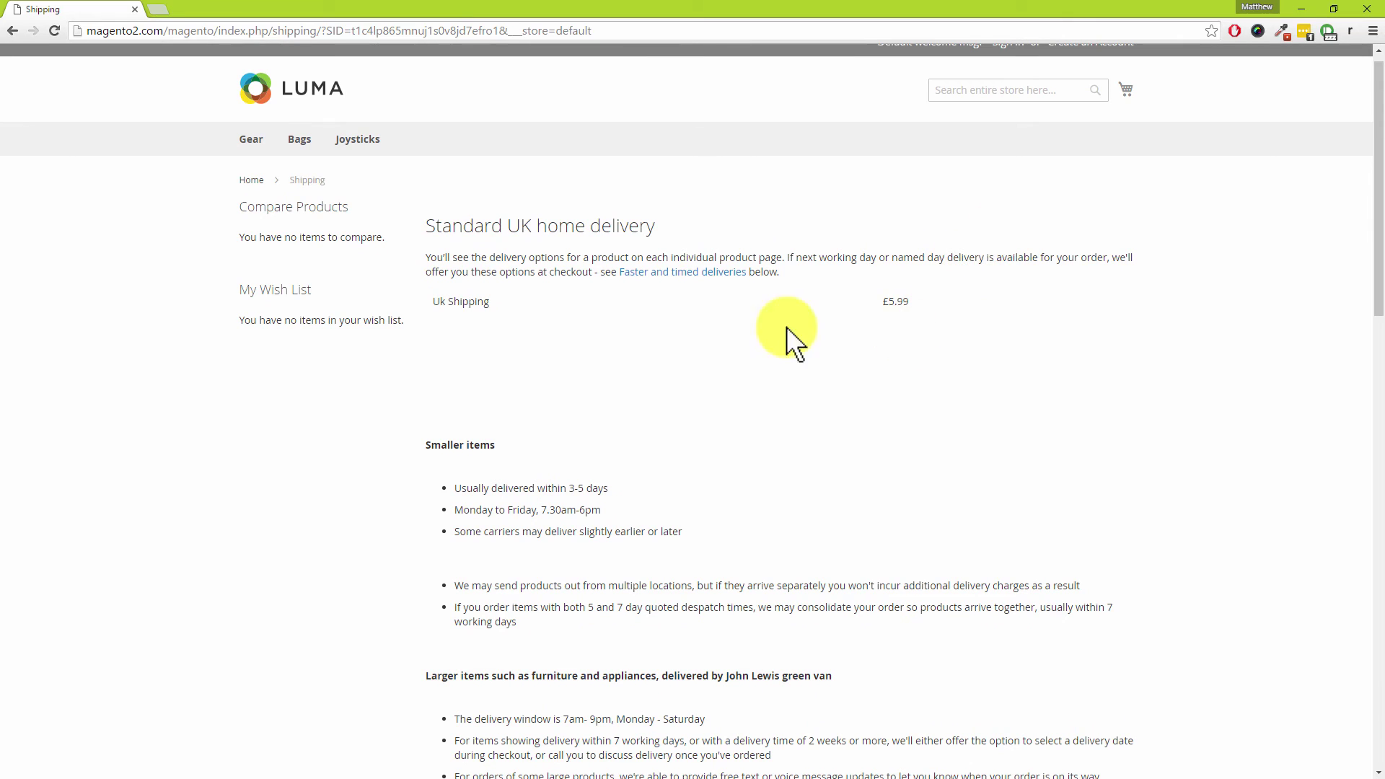
scroll(775, 310, "up", 1)
right_click(733, 241)
left_click(768, 251)
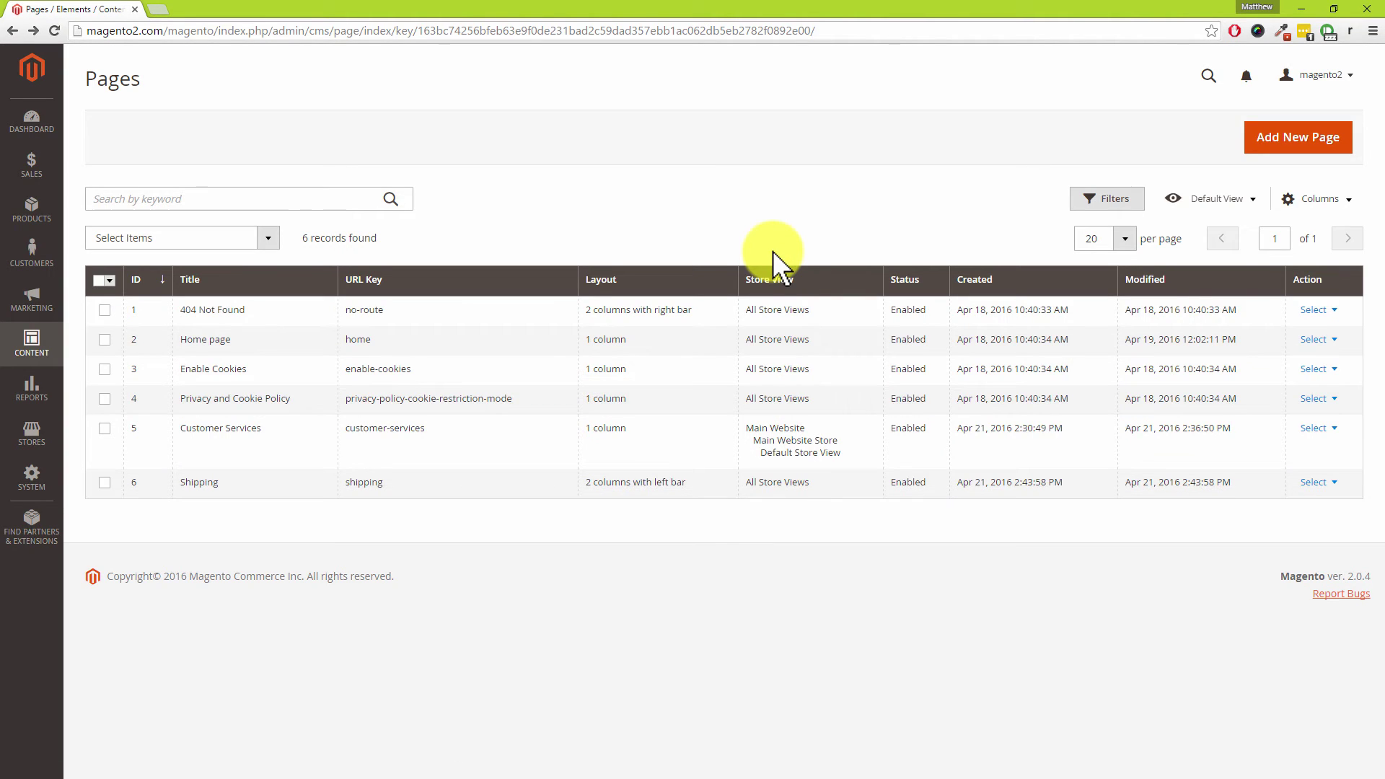
- Inline-edit the Shipping row in the Pages grid to a 1 column layout and save
left_click(457, 485)
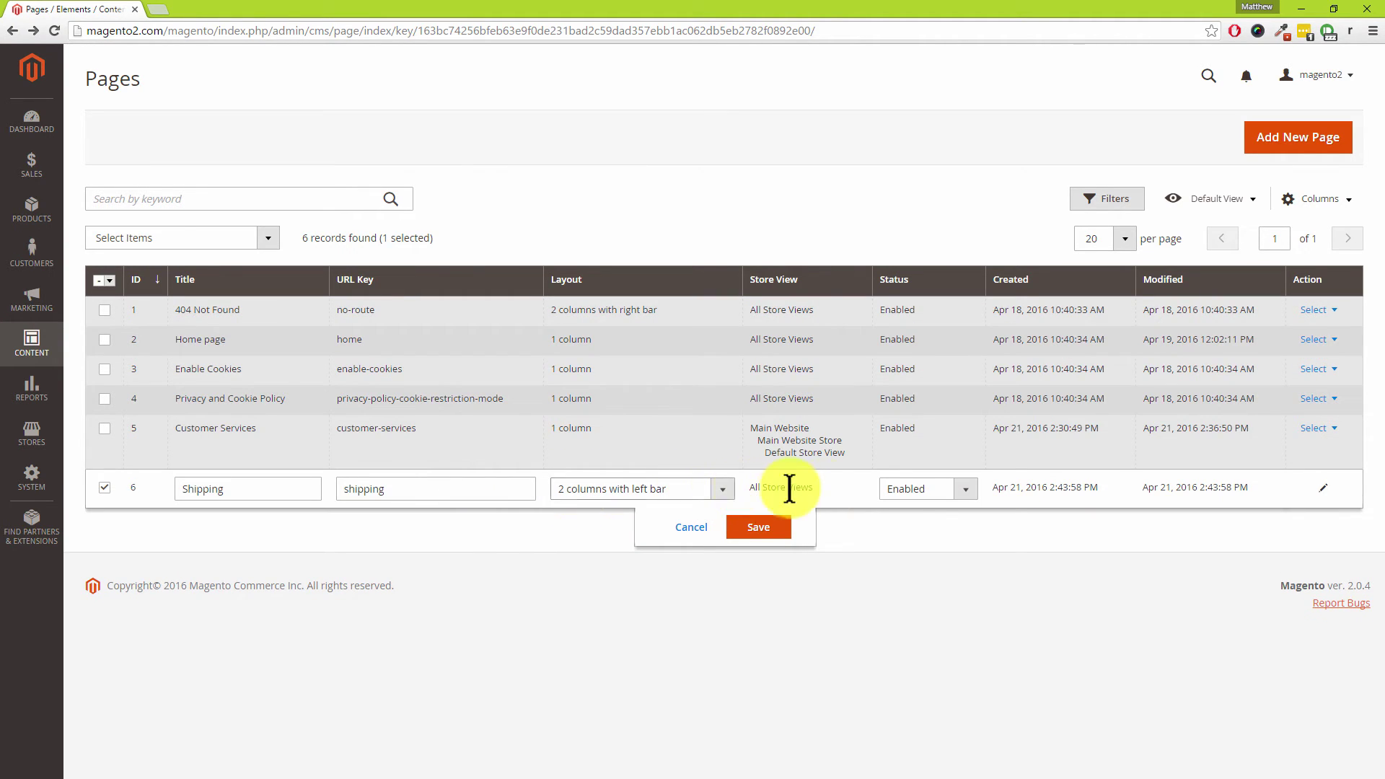
left_click(948, 488)
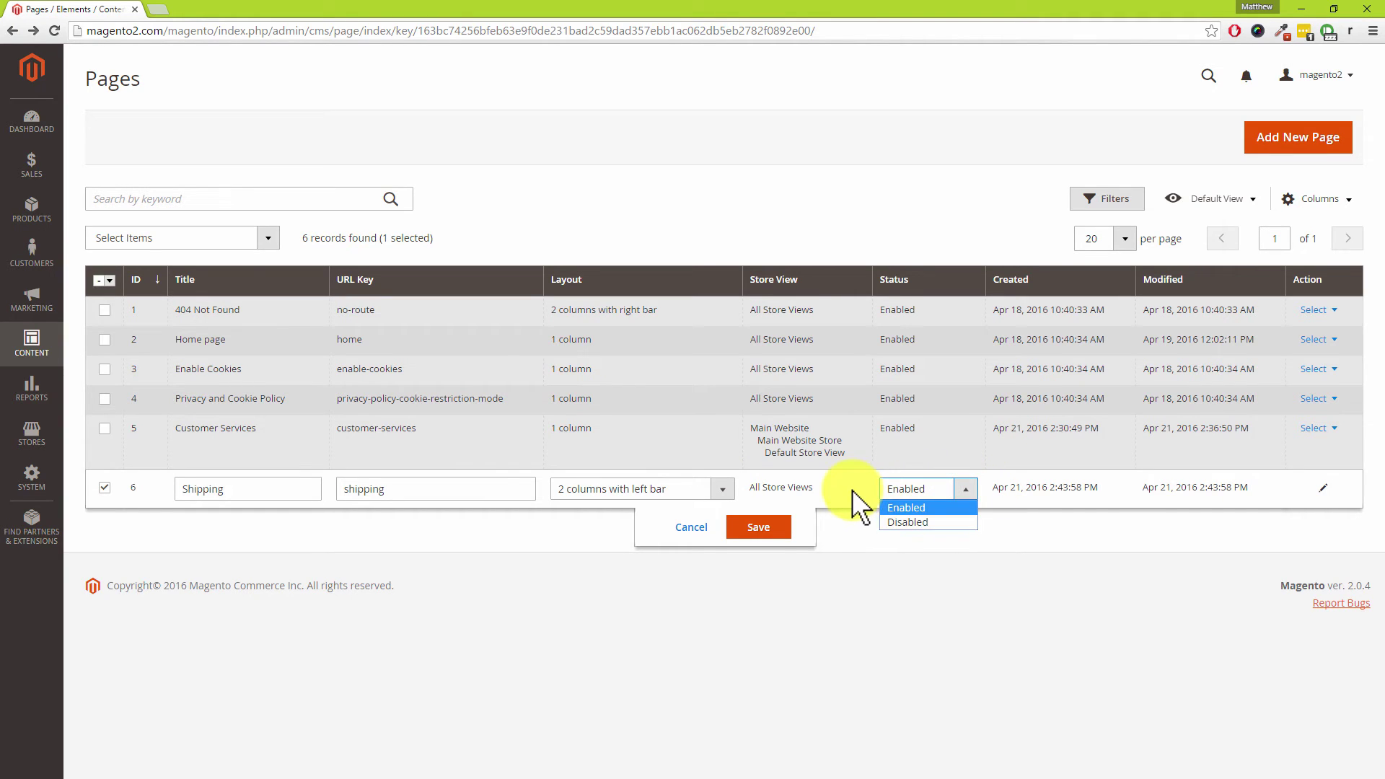
left_click(825, 510)
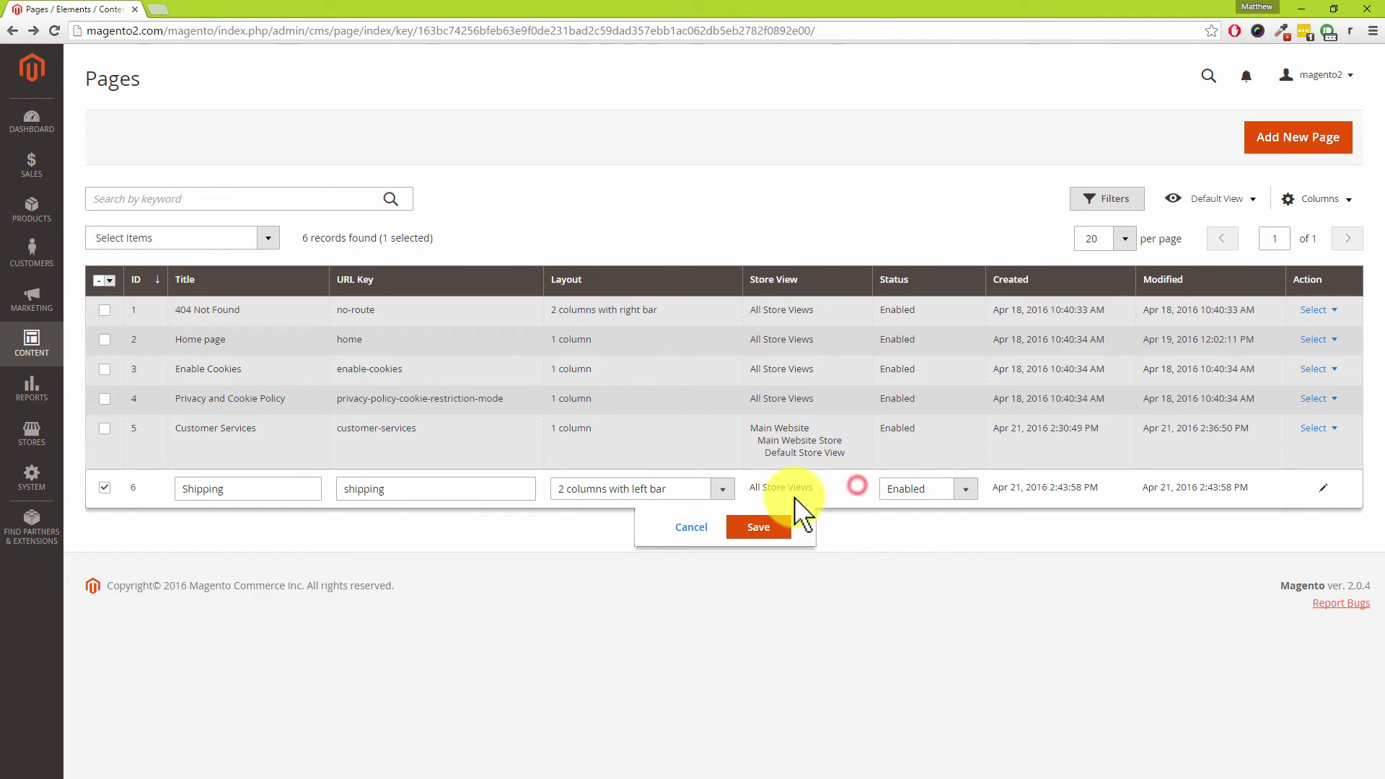
left_click(722, 490)
left_click(686, 521)
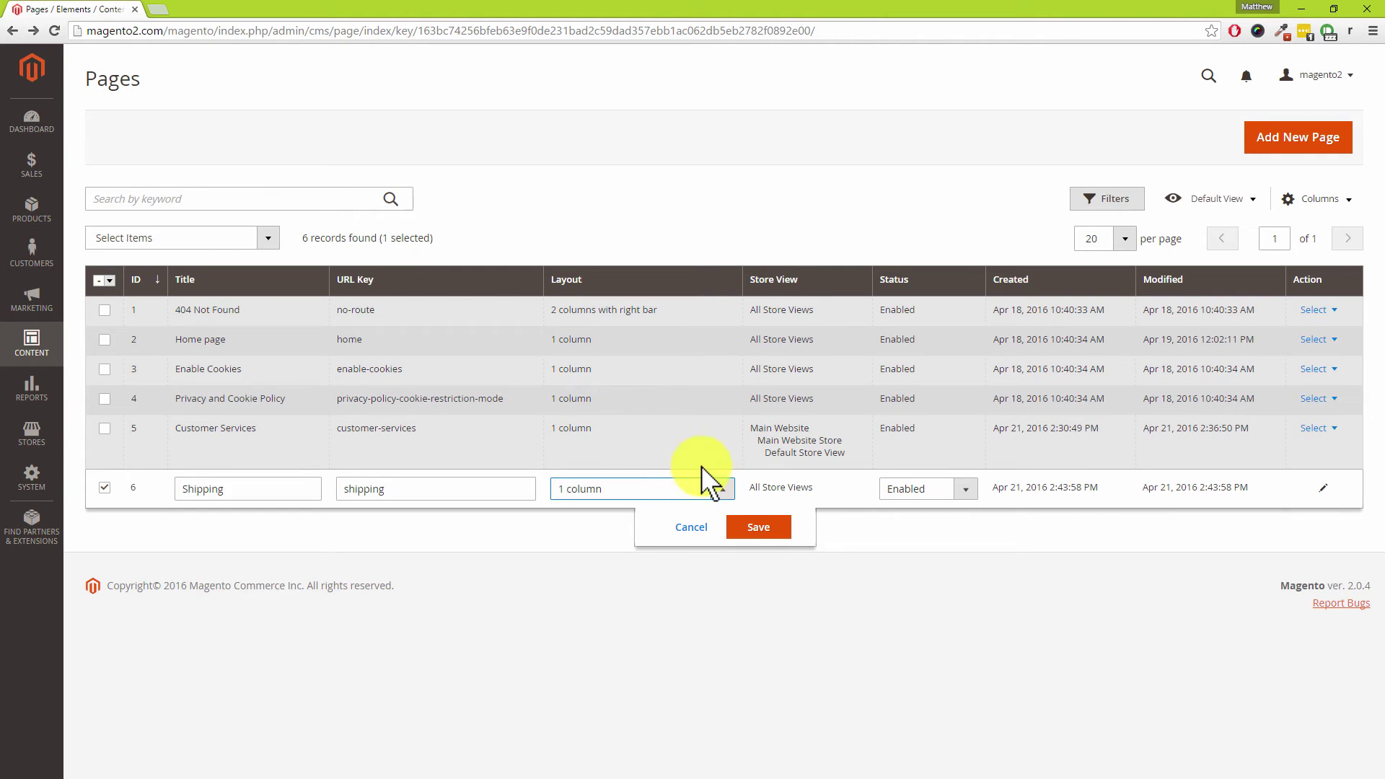
left_click(762, 527)
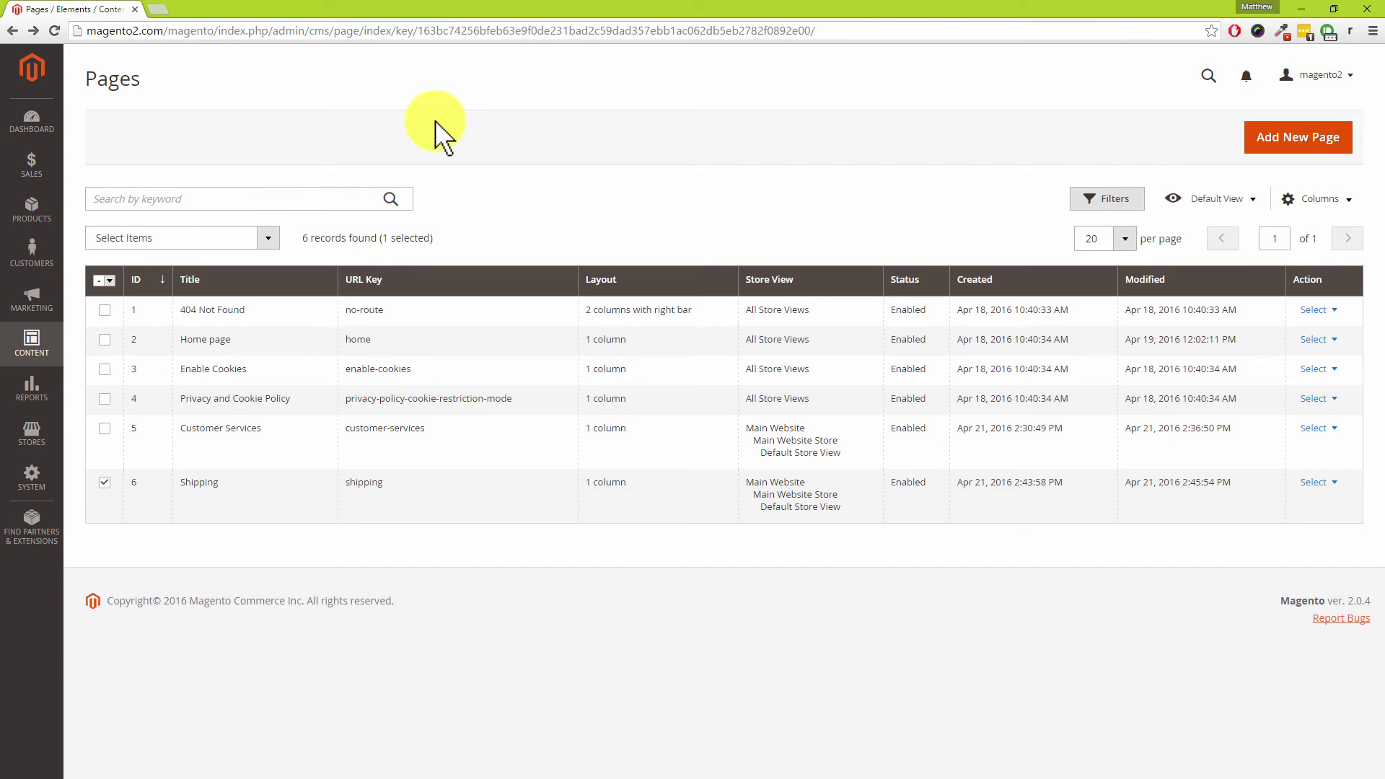
left_click(31, 482)
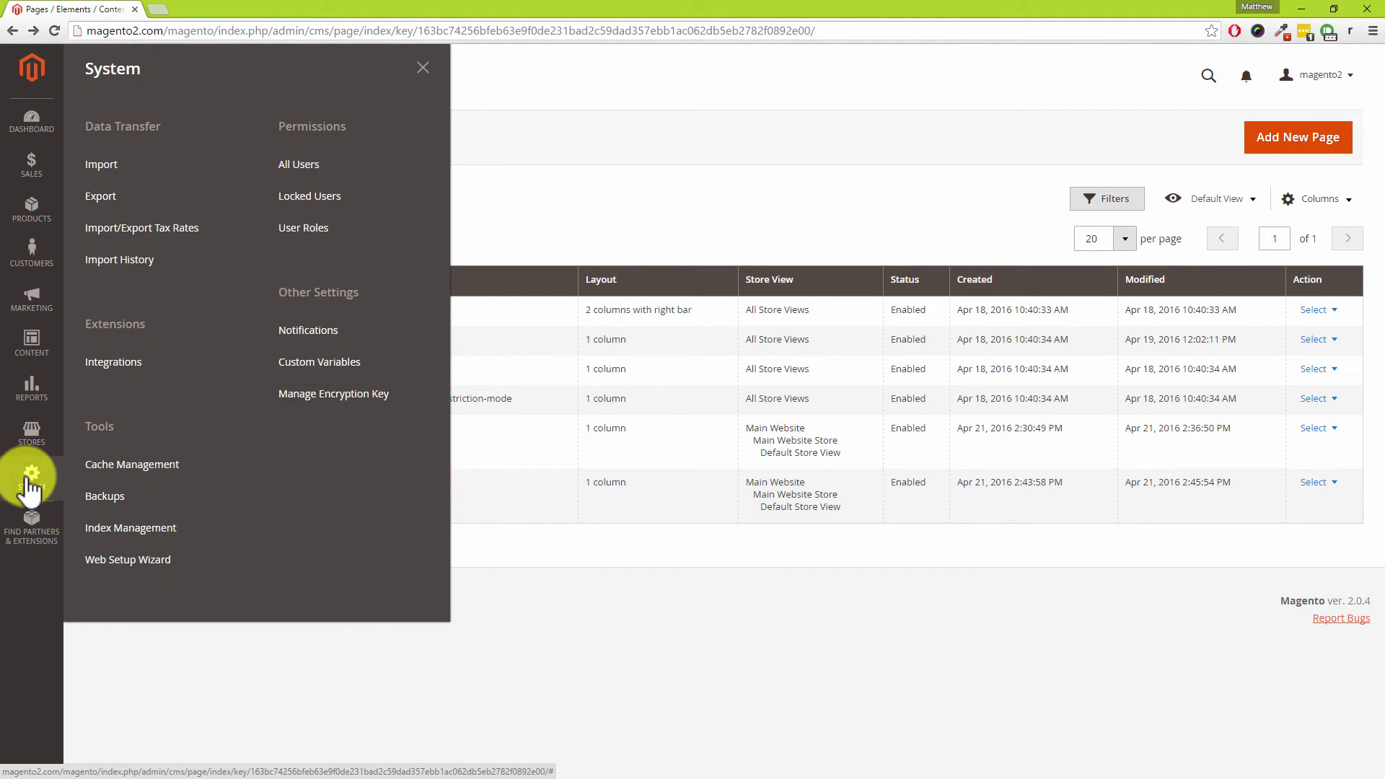
- In Cache Management, select all 12 cache types and refresh them
left_click(151, 473)
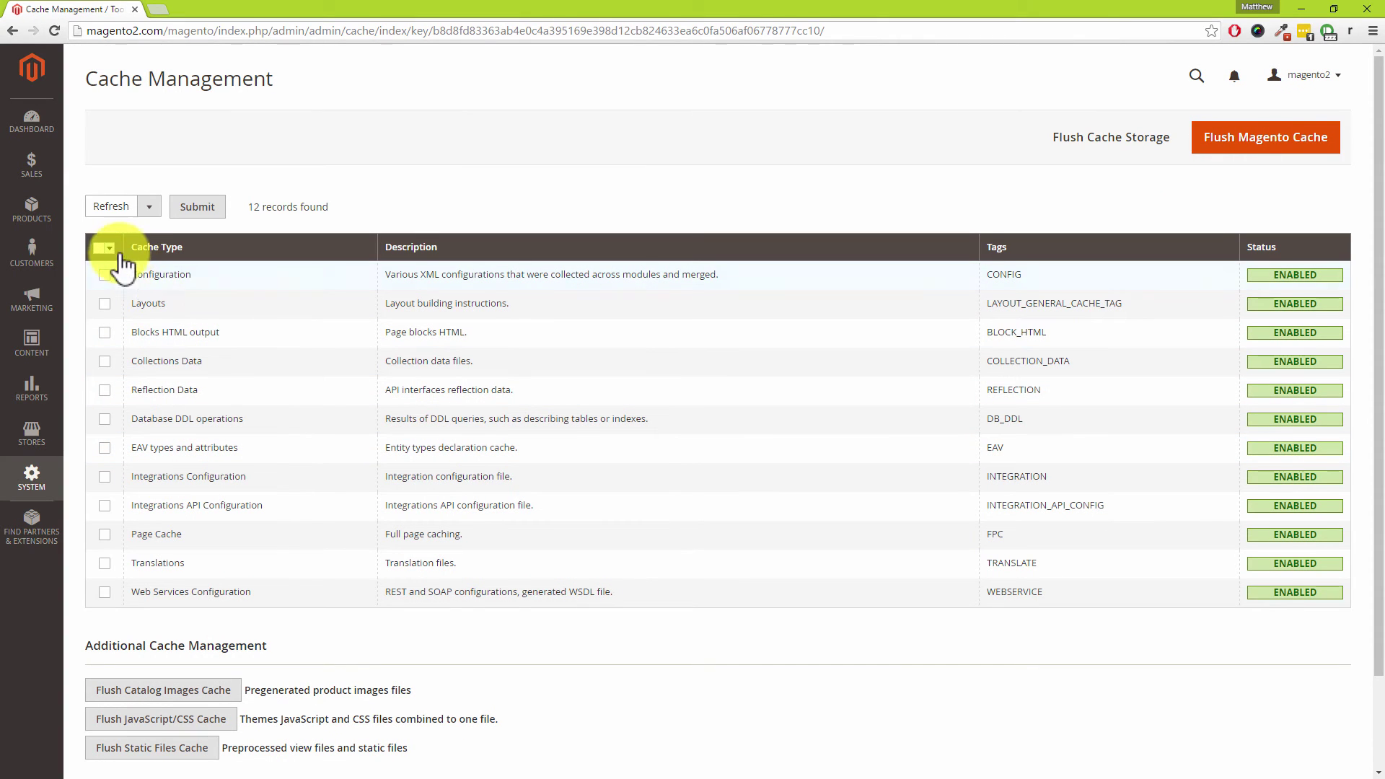
left_click(108, 248)
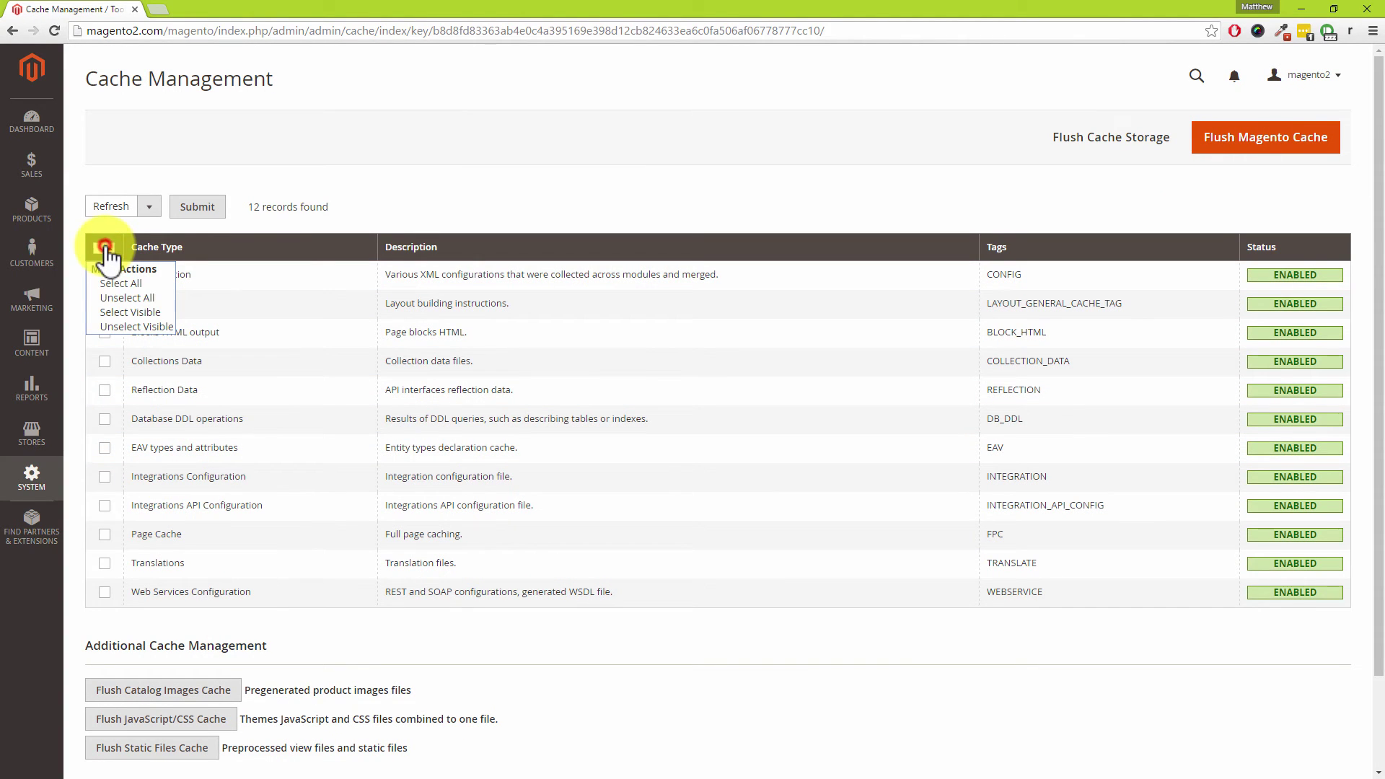
left_click(111, 283)
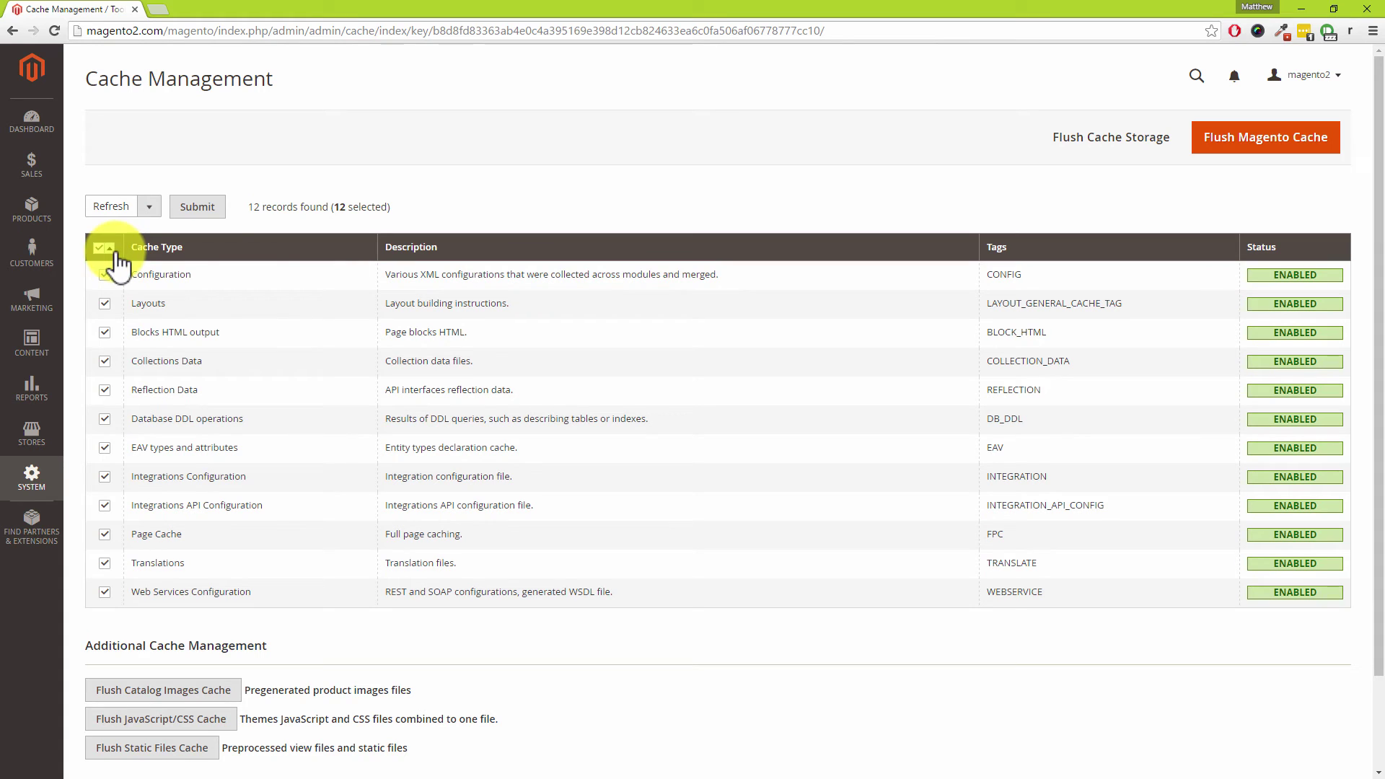
left_click(196, 206)
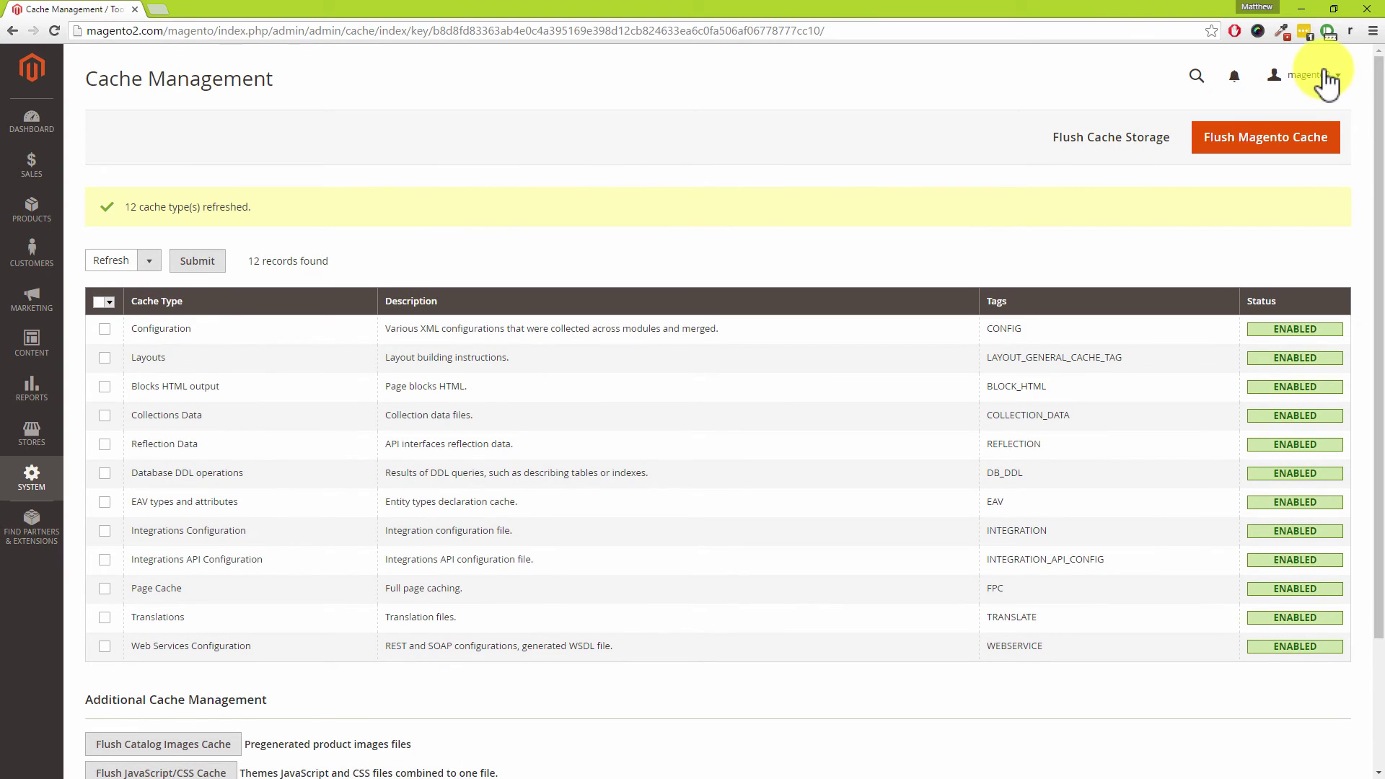
left_click(1326, 78)
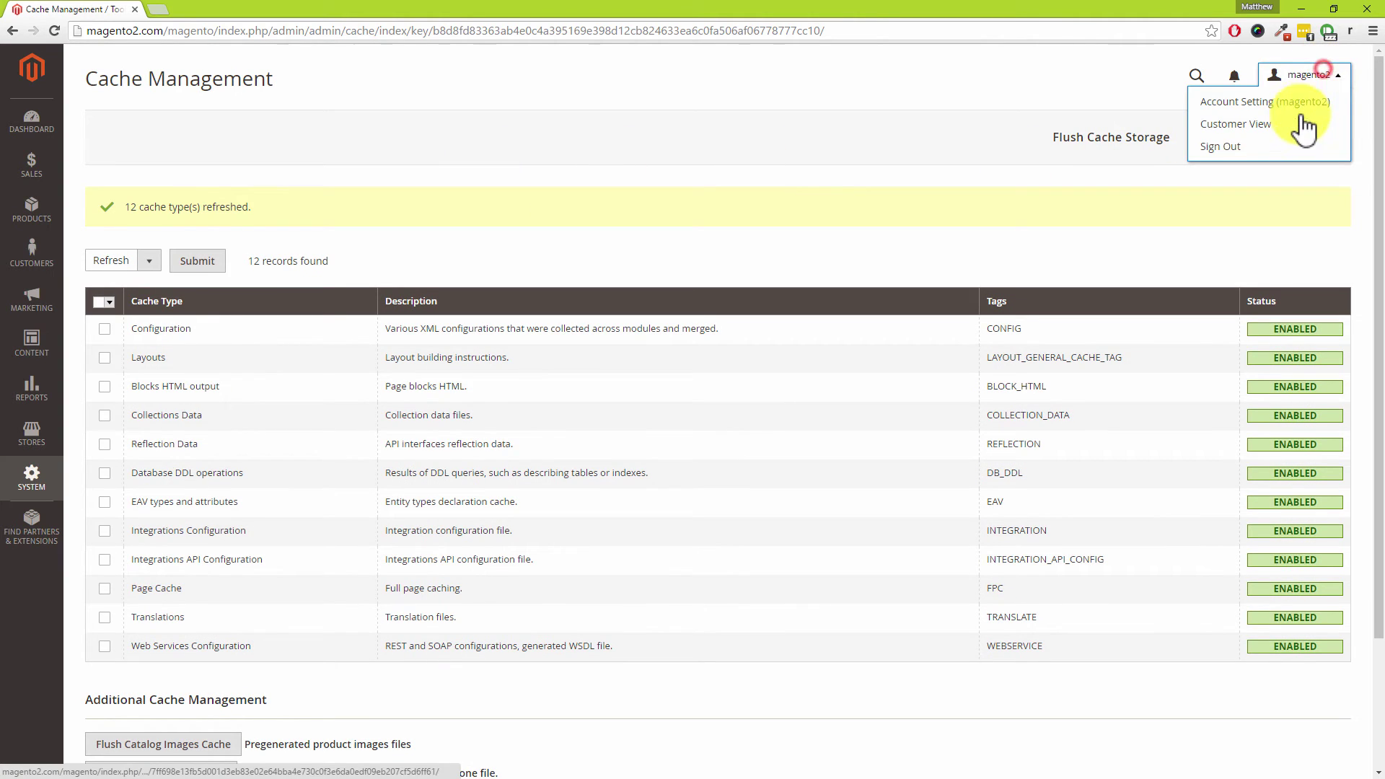
- Open the storefront via Customer View and load its 'shipping' page by editing the address
left_click(1254, 128)
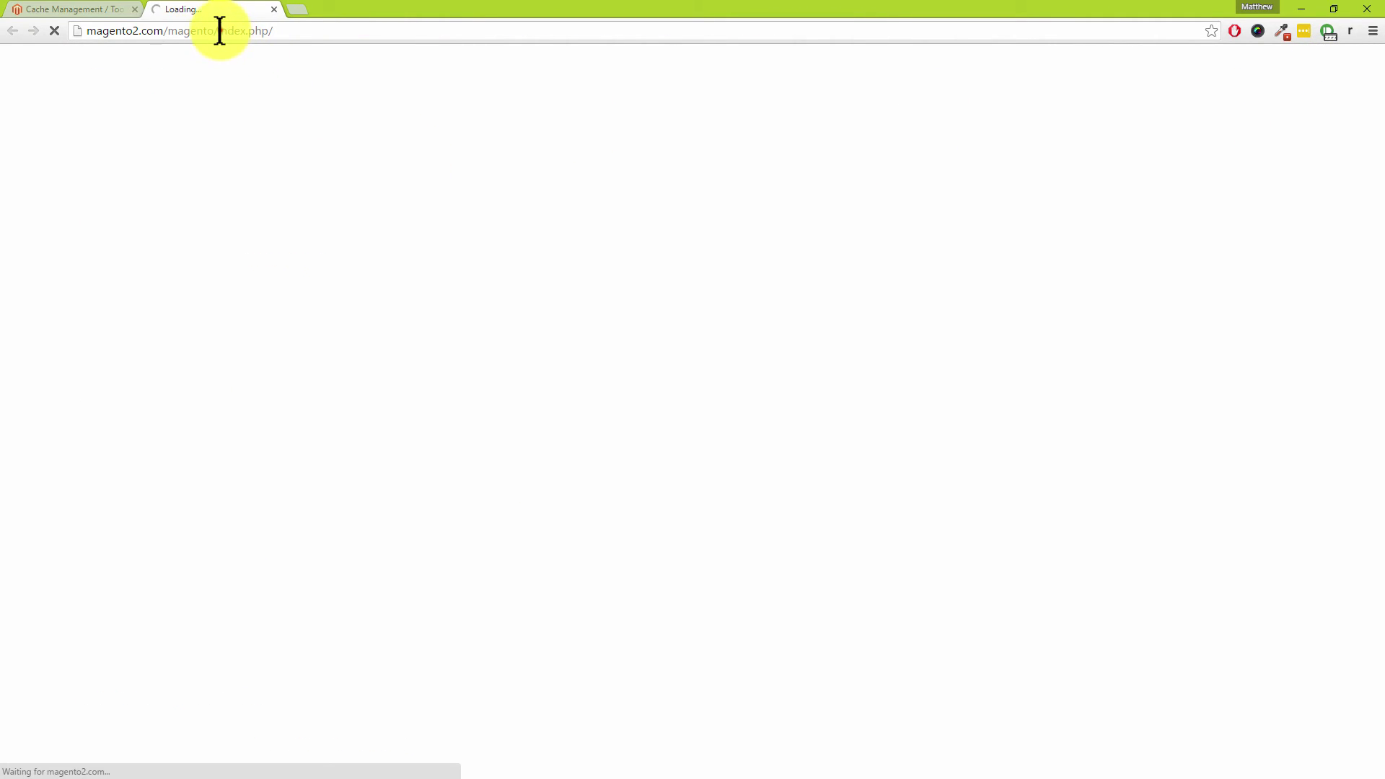
left_click_drag(220, 31, 541, 31)
key("BackSpace")
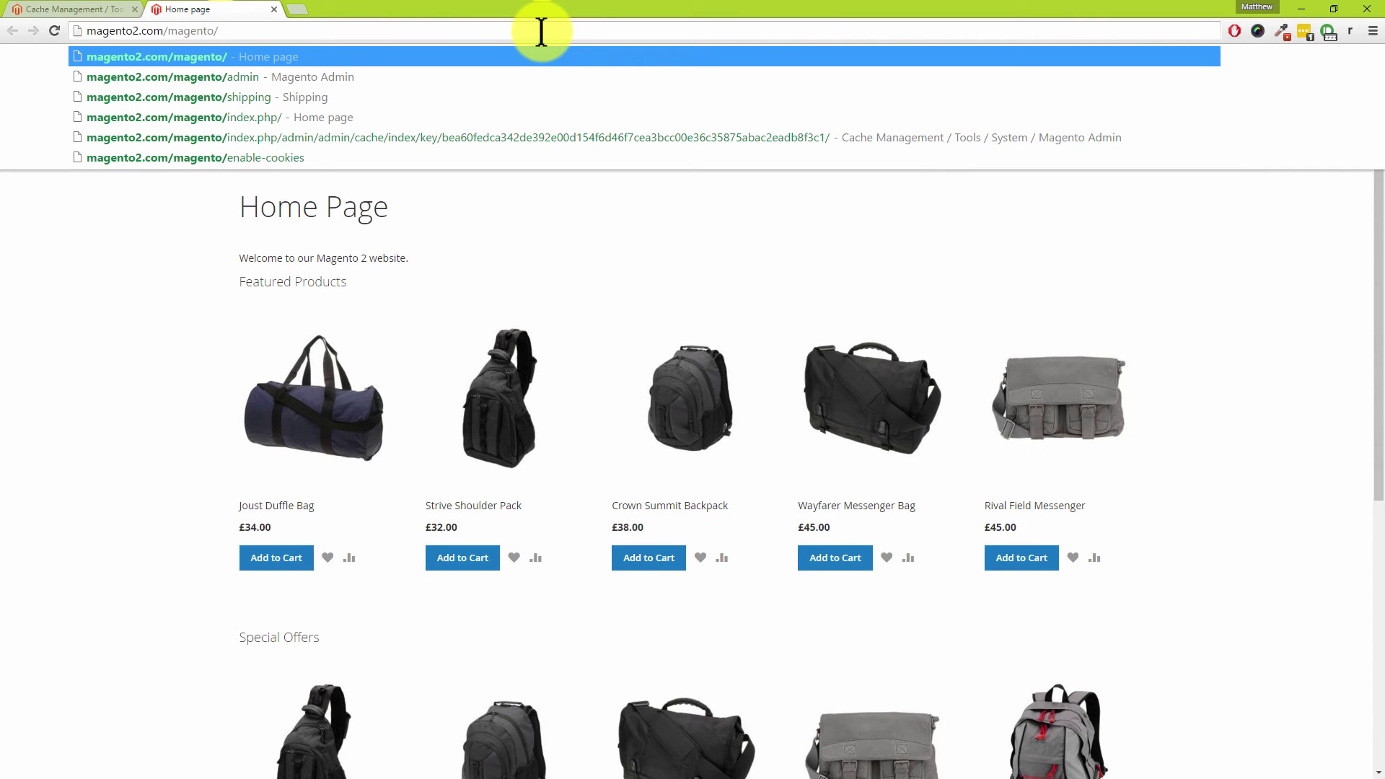
type("shipping")
key("Return")
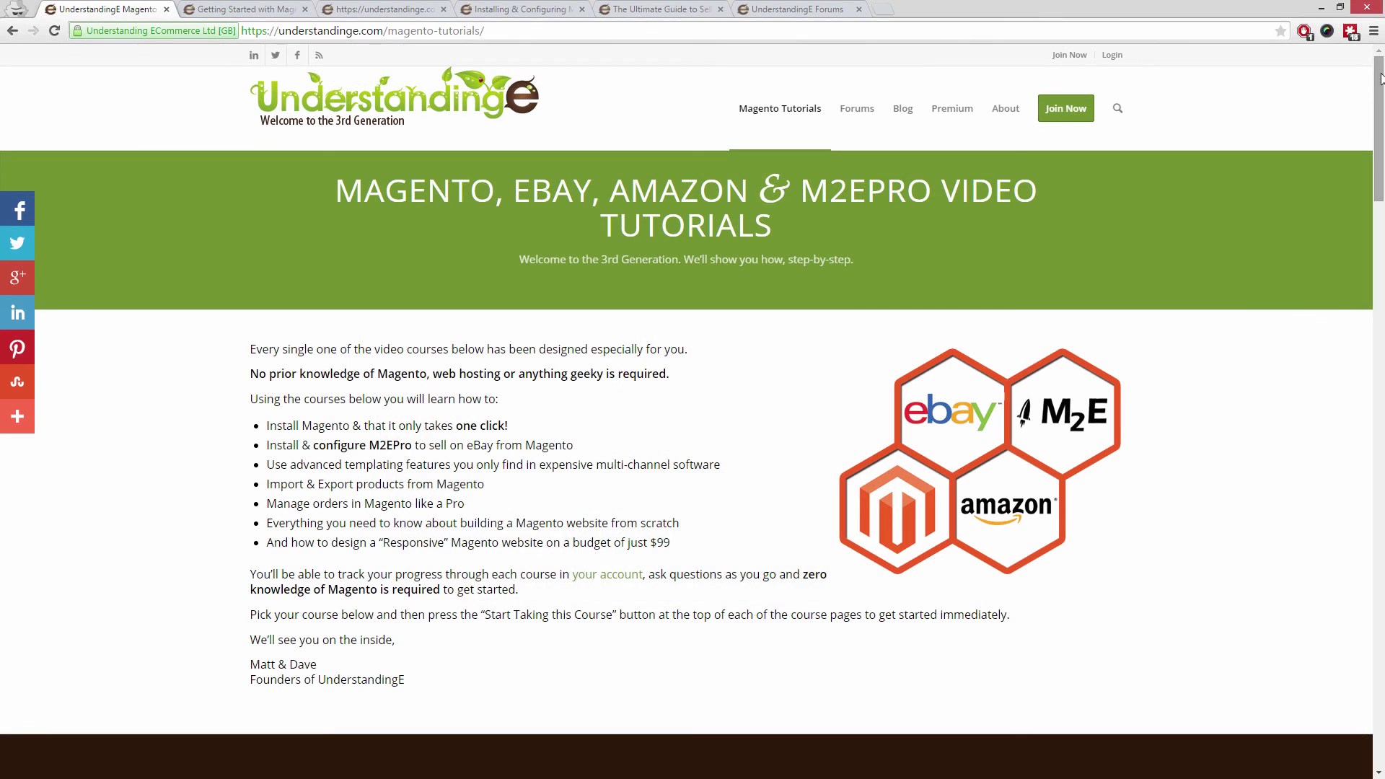
- Scroll through the UnderstandingE Magento tutorials and course page content
left_click_drag(1380, 78, 1381, 322)
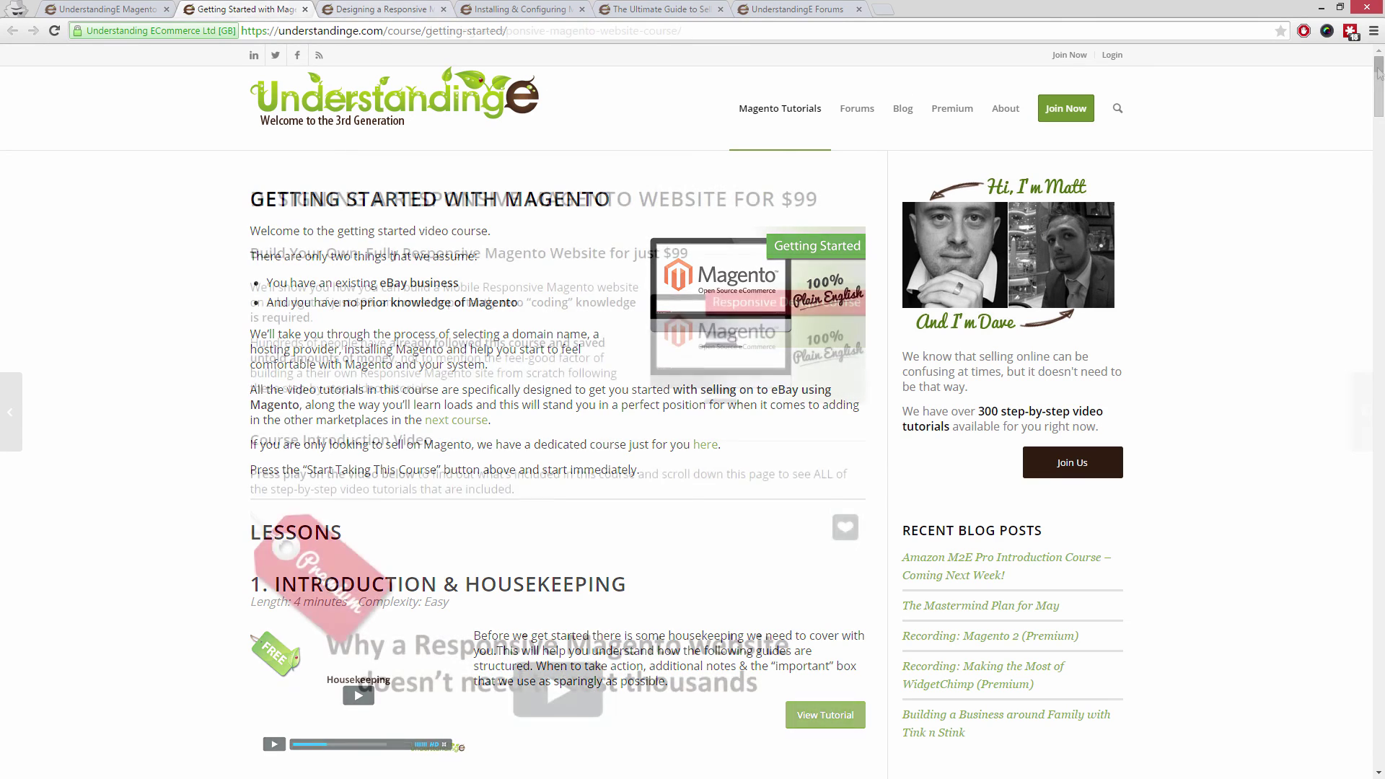
left_click_drag(1380, 65, 1380, 98)
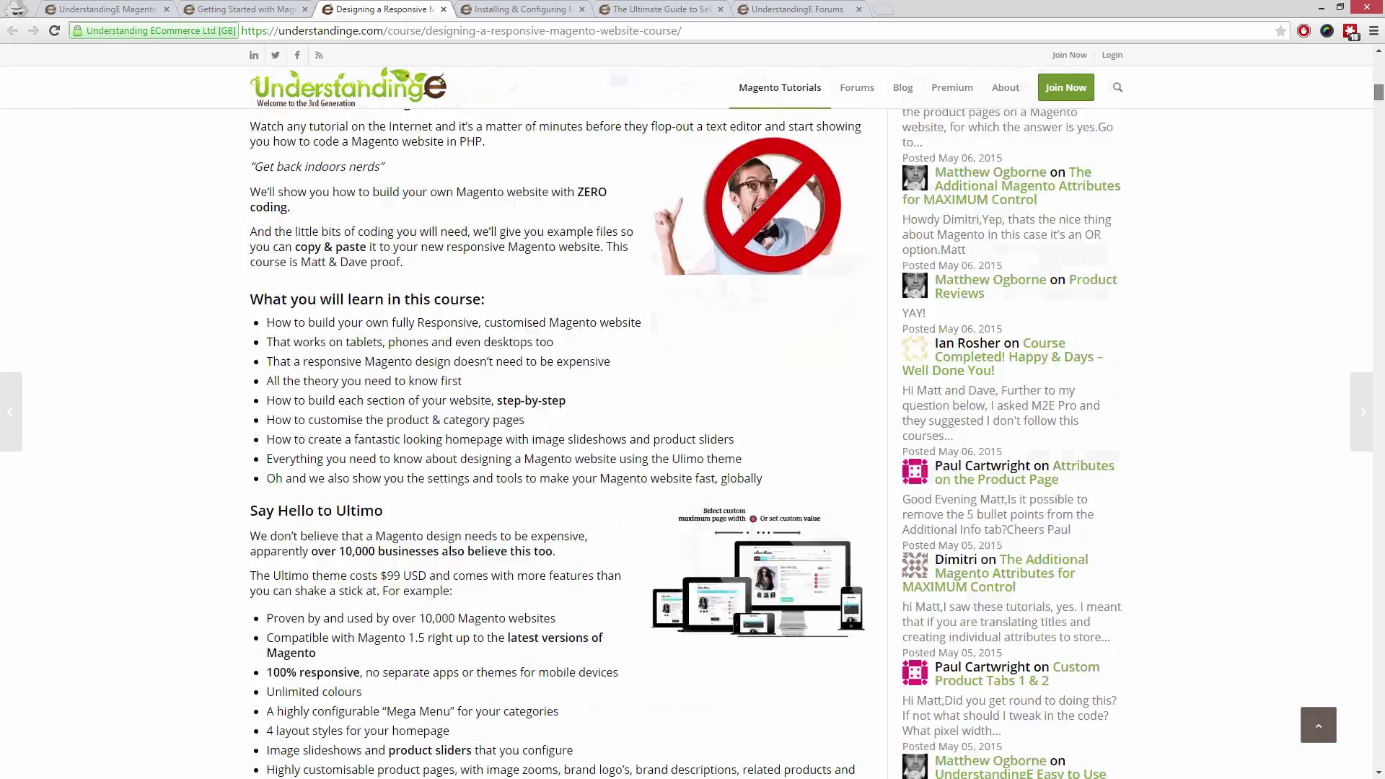